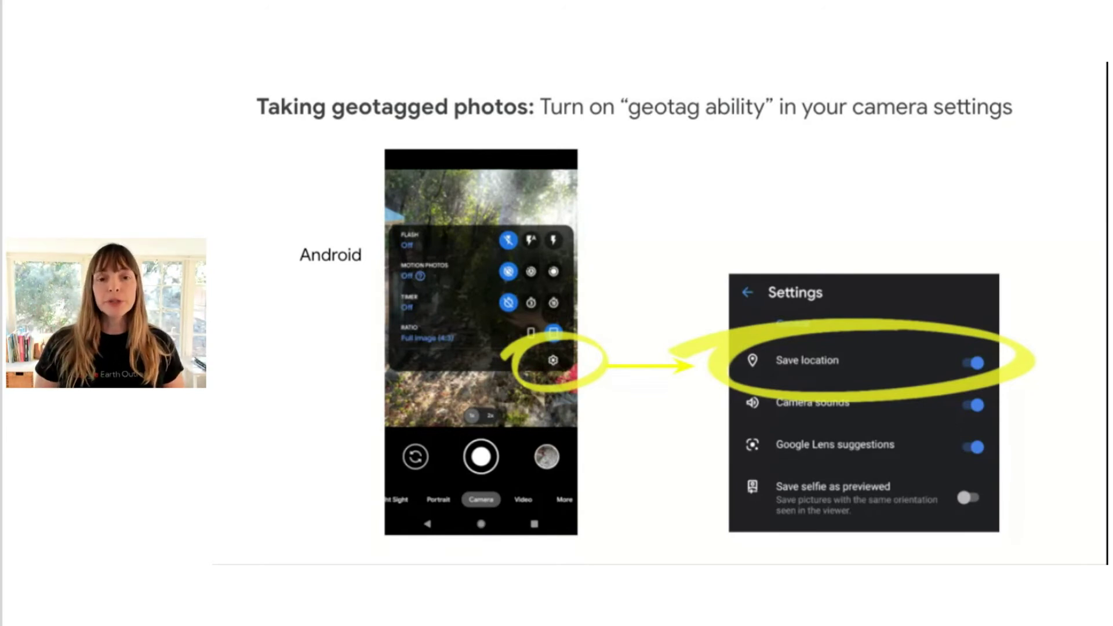
key(Right)
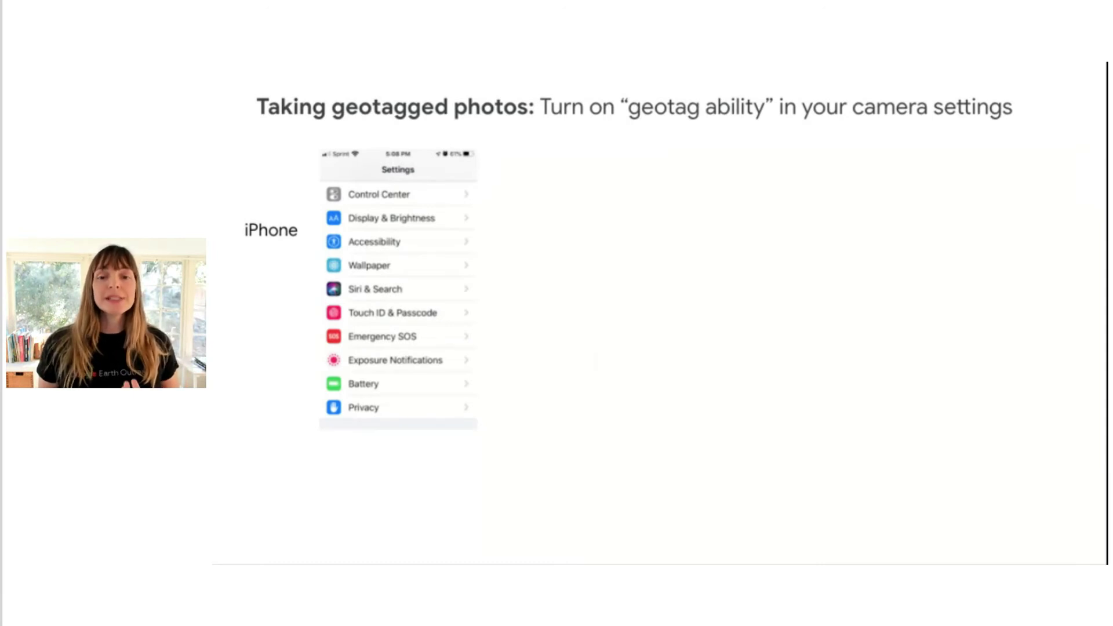
key(Right)
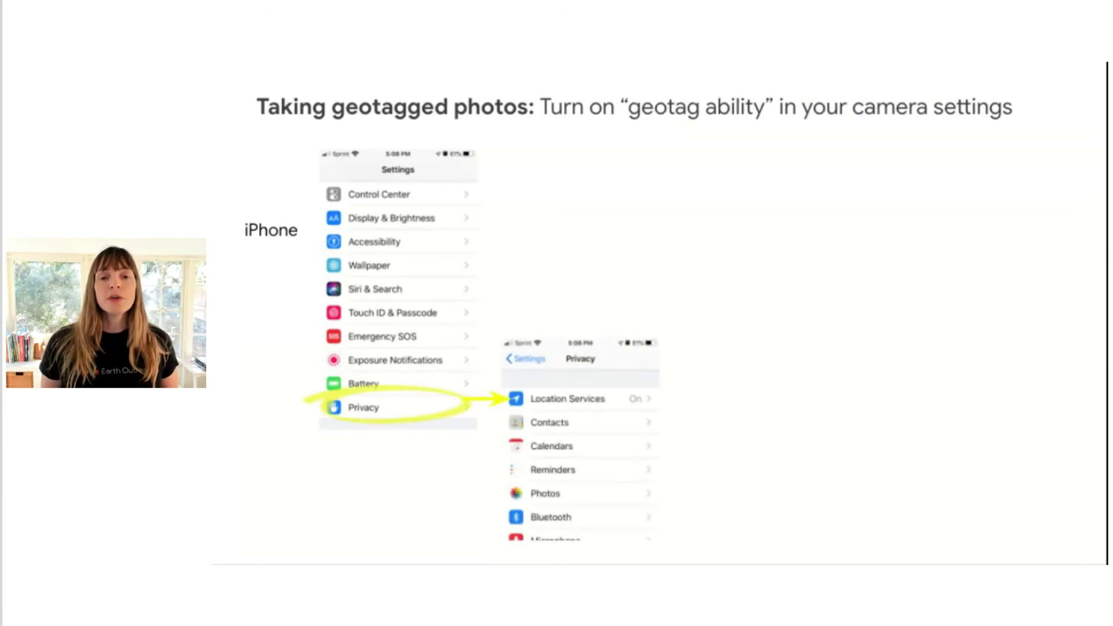
key(Right)
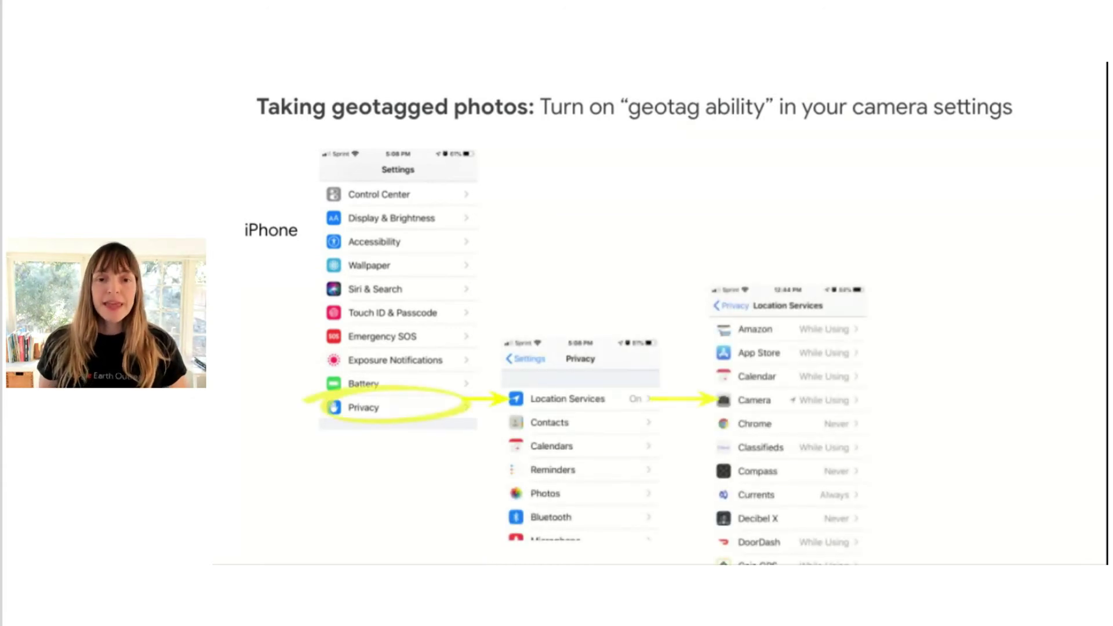
key(Right)
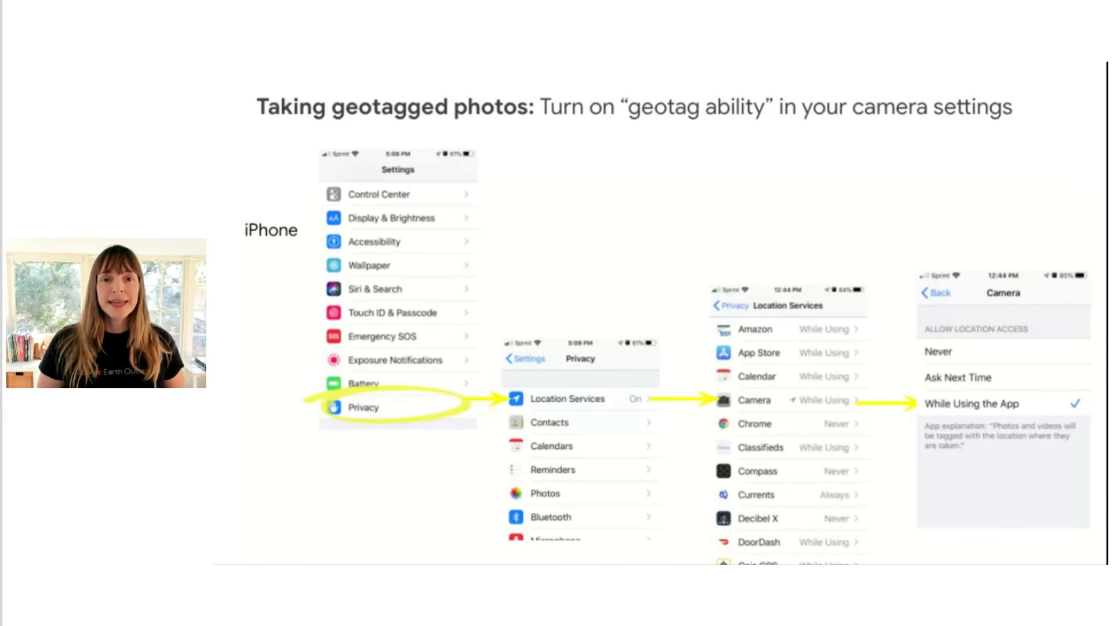
key(Right)
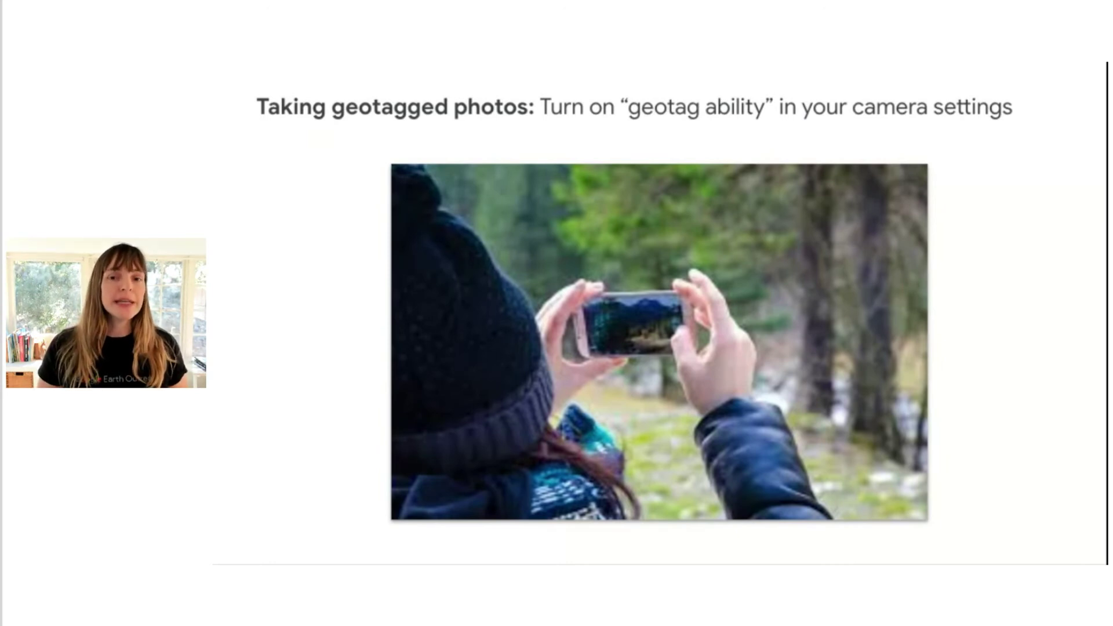
key(Right)
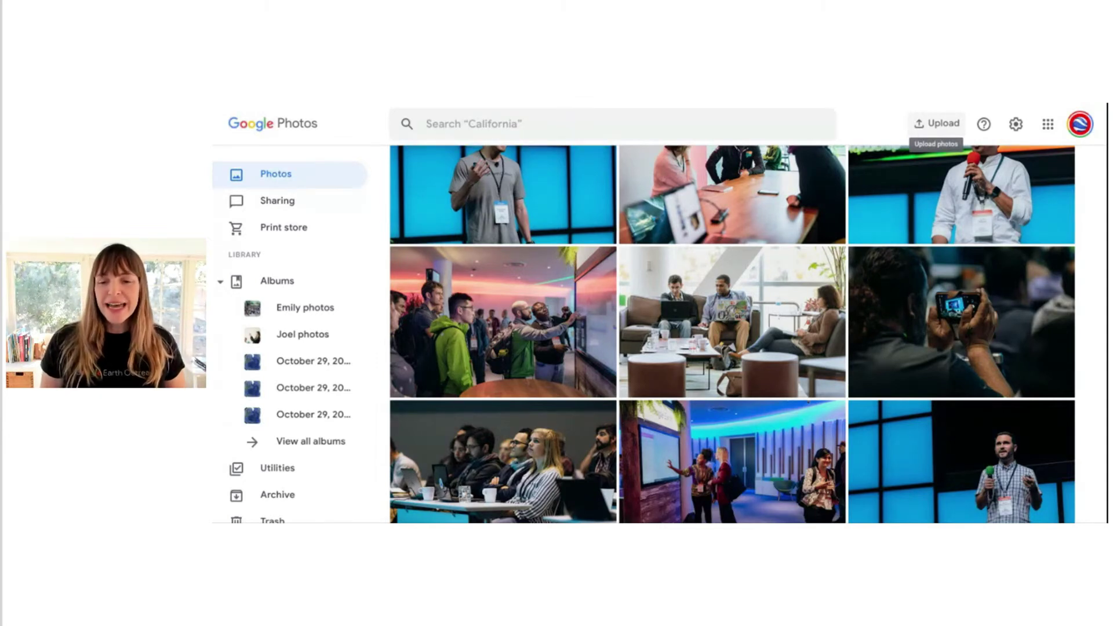
- Bring up the photo upload sources and choose the computer
click(936, 123)
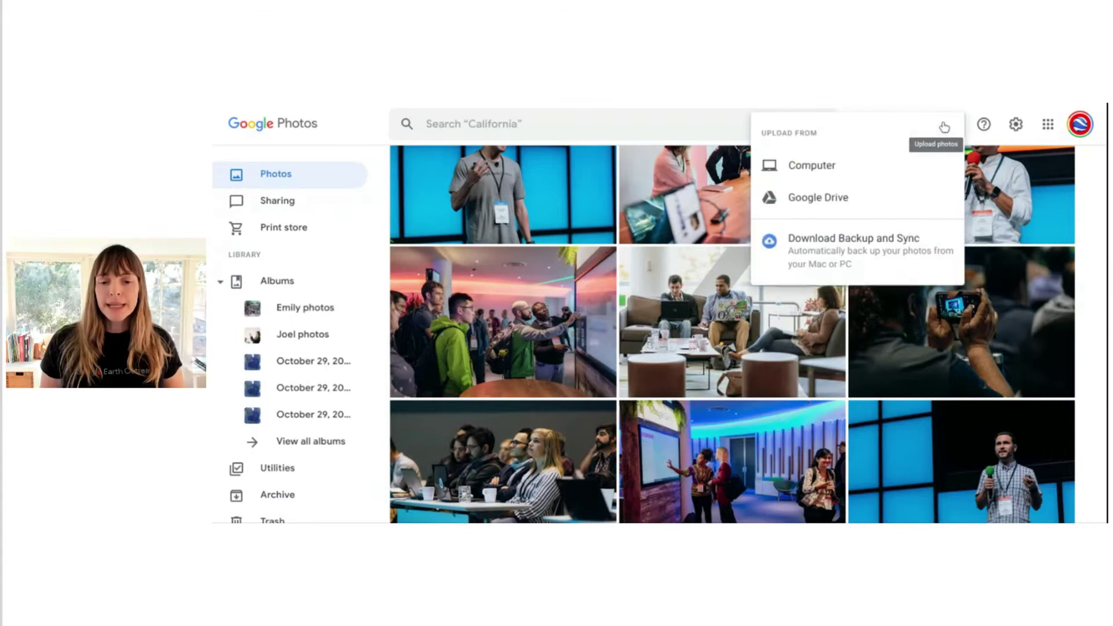
click(818, 167)
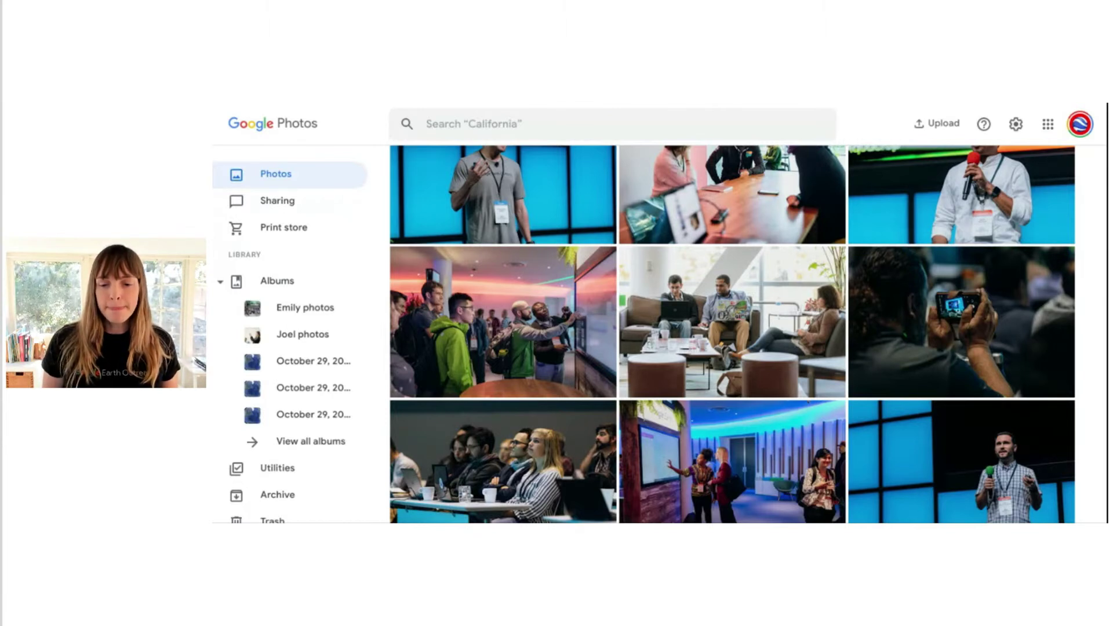
- Search the photo library for pictures dated Sept 26, 2017
click(450, 124)
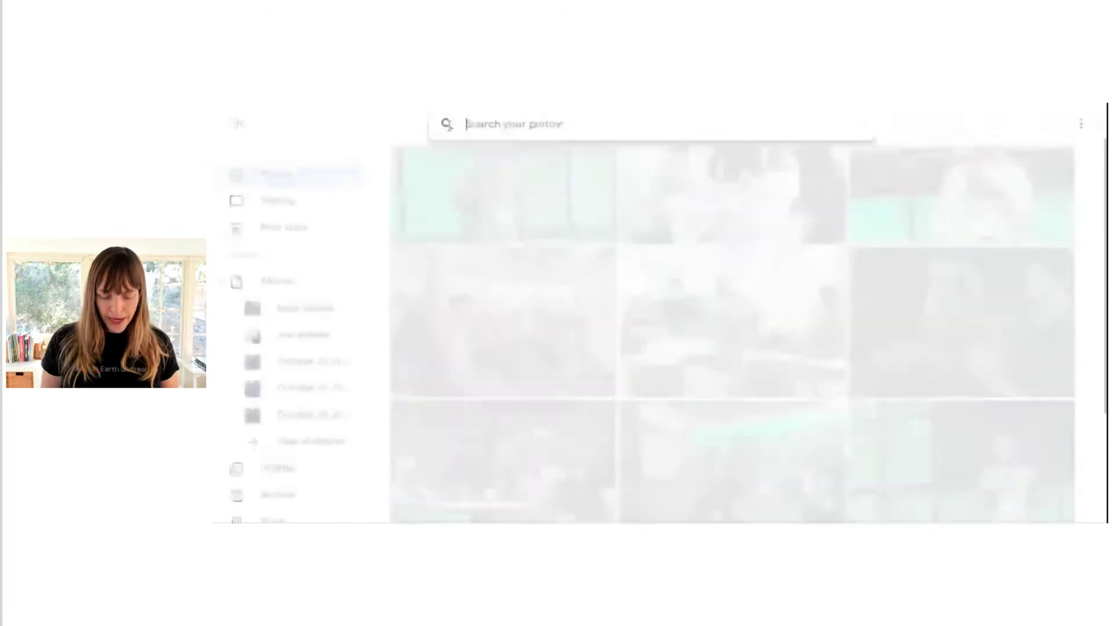
text(Sept 26, 2017)
key(Return)
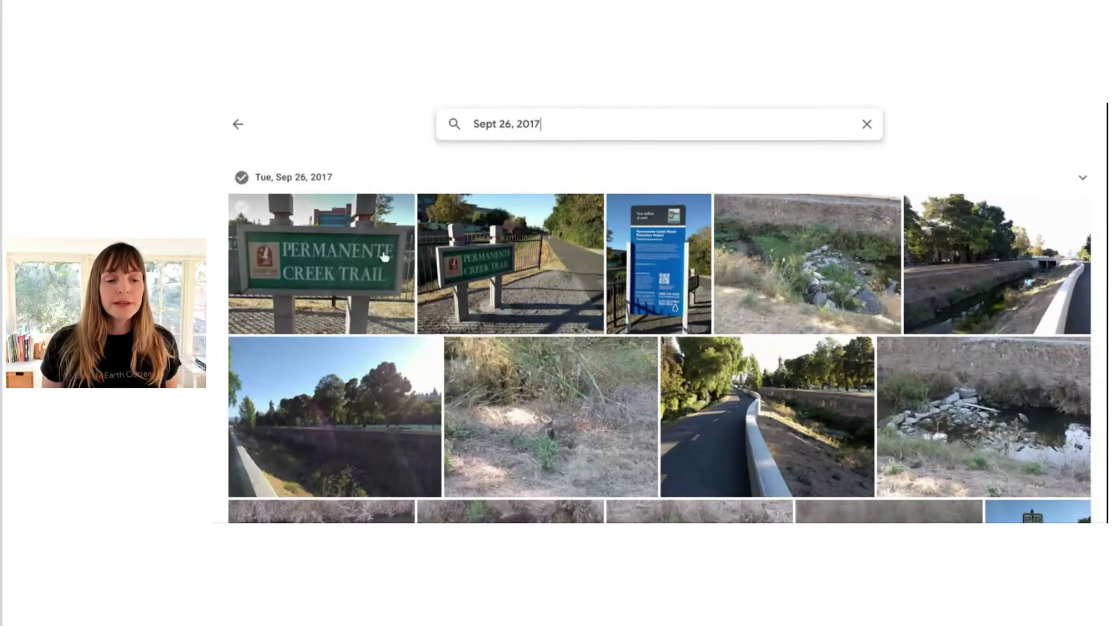
- Select the first seven photos from Sep 26, 2017, from the Permanente Creek Trail sign to the dry grass shot
click(242, 209)
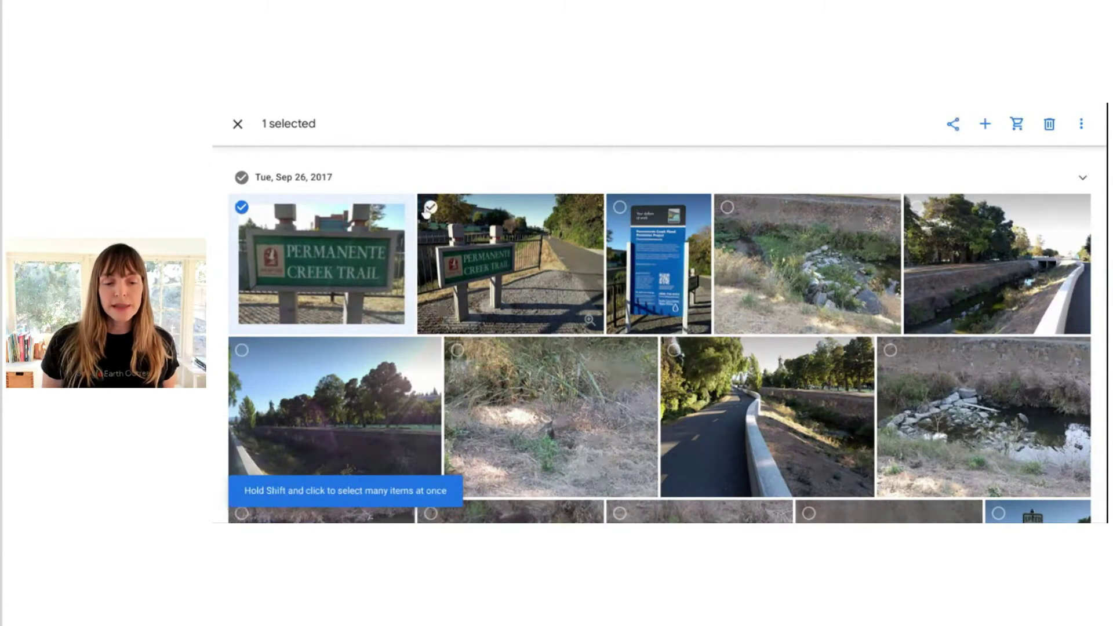
click(430, 209)
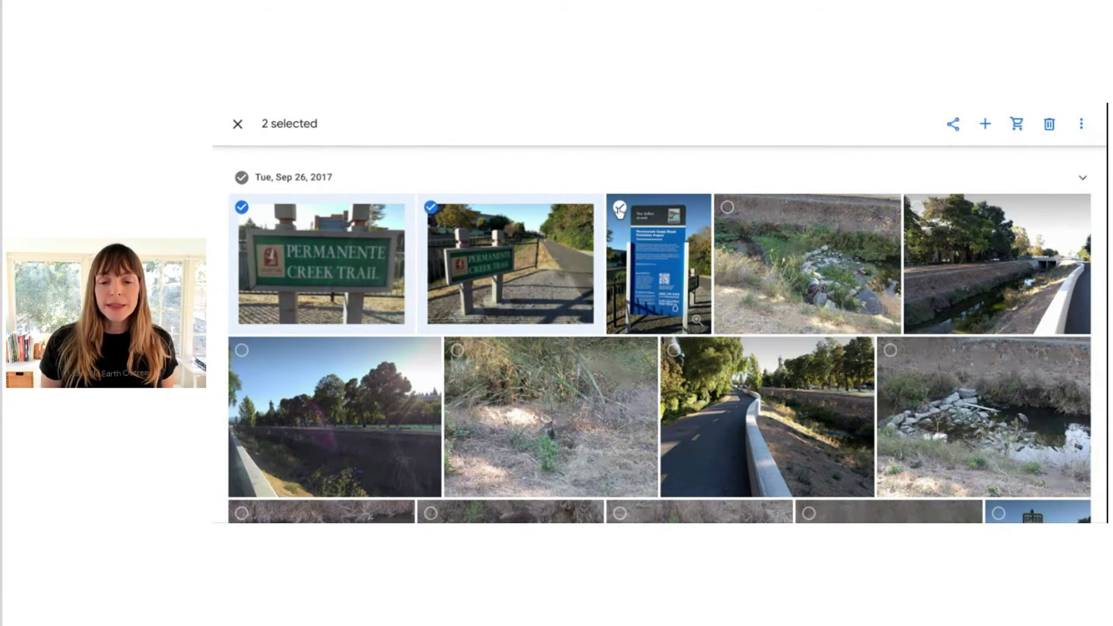
click(619, 207)
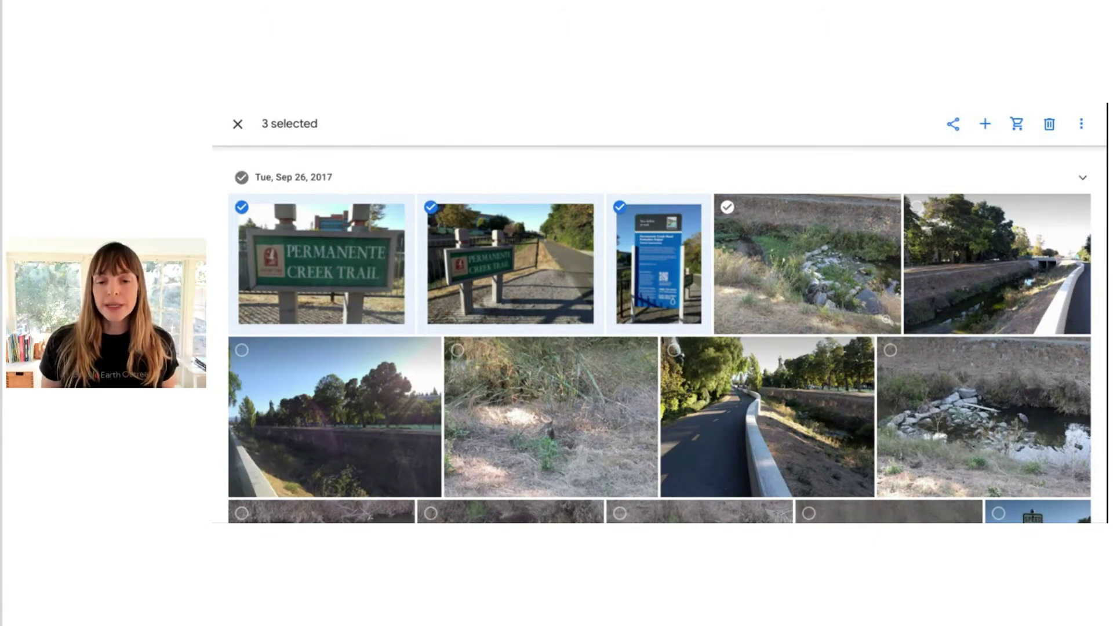
click(728, 207)
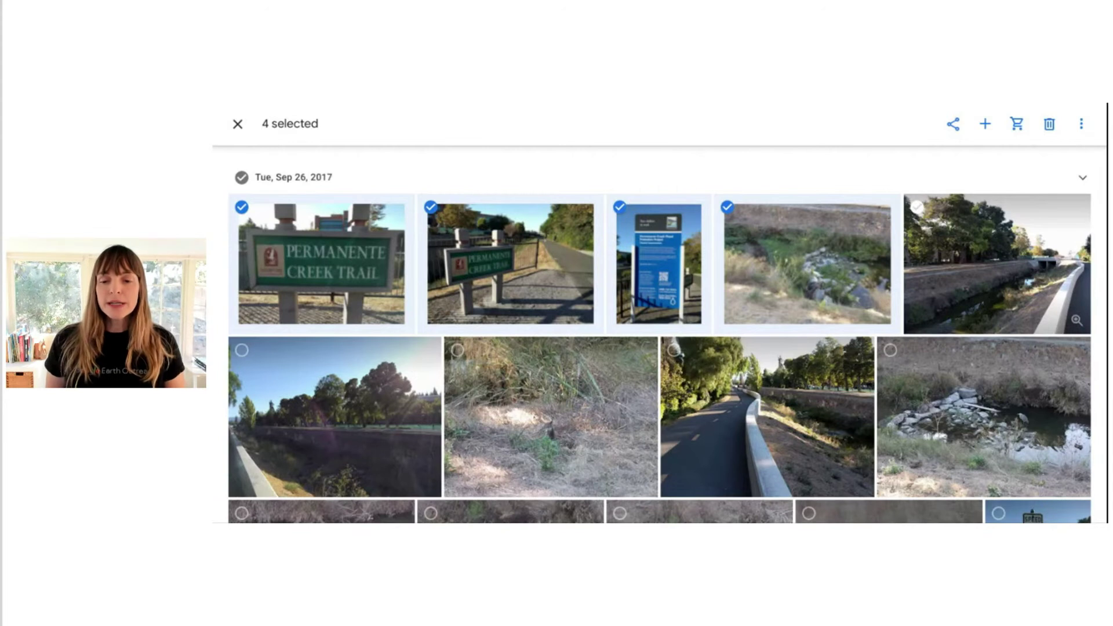
click(917, 207)
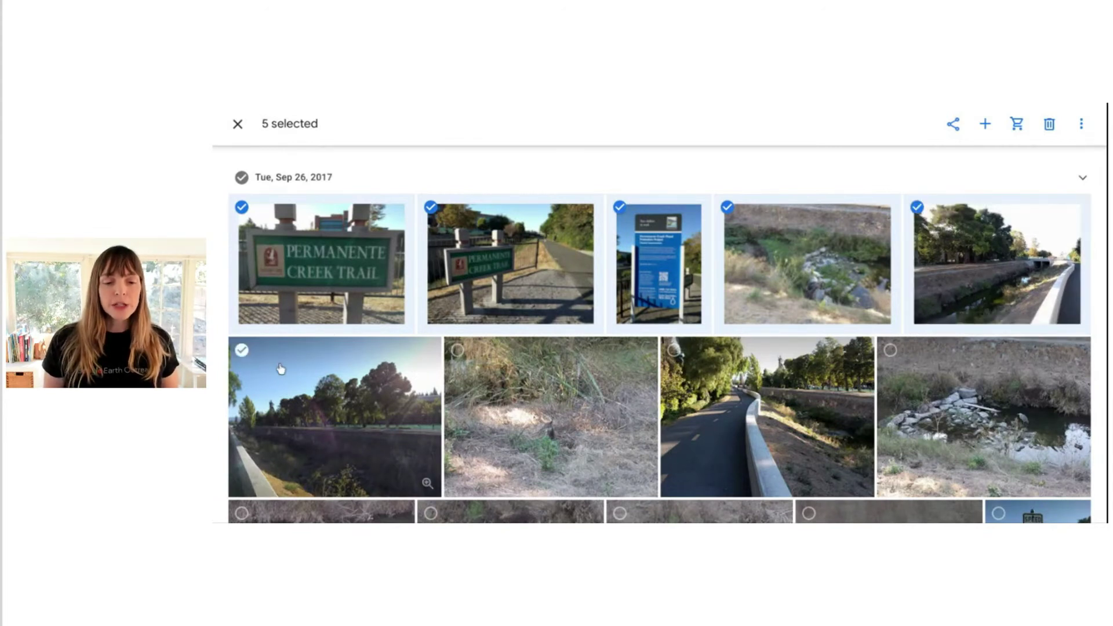
click(241, 351)
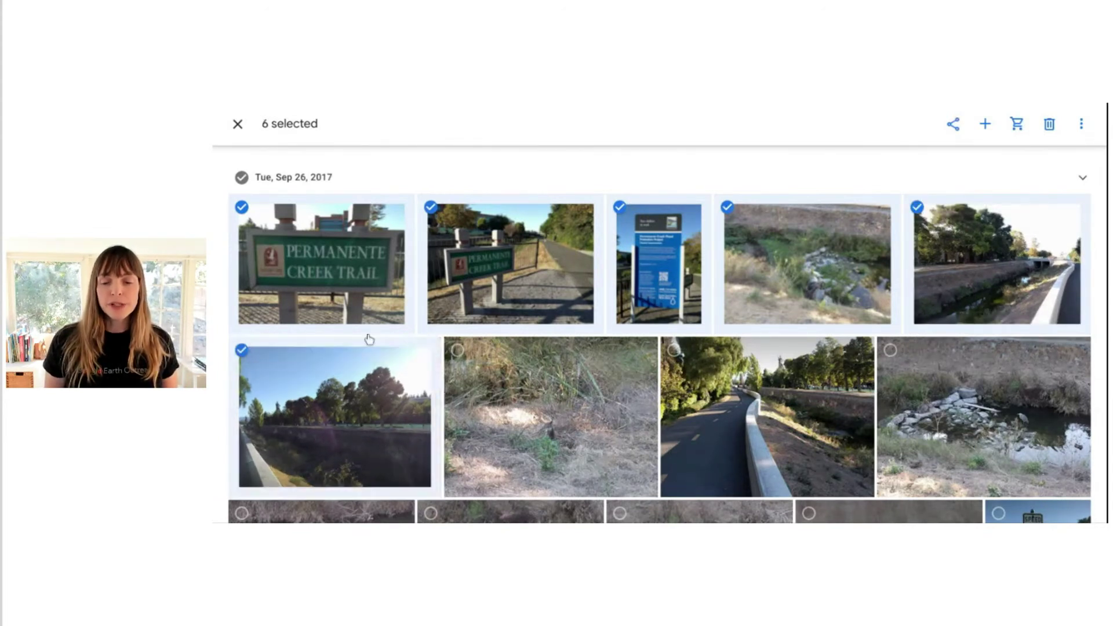
click(458, 350)
- Extend the selection from the curved path photo through the second clear heron photo
scroll(685, 374, down, 3)
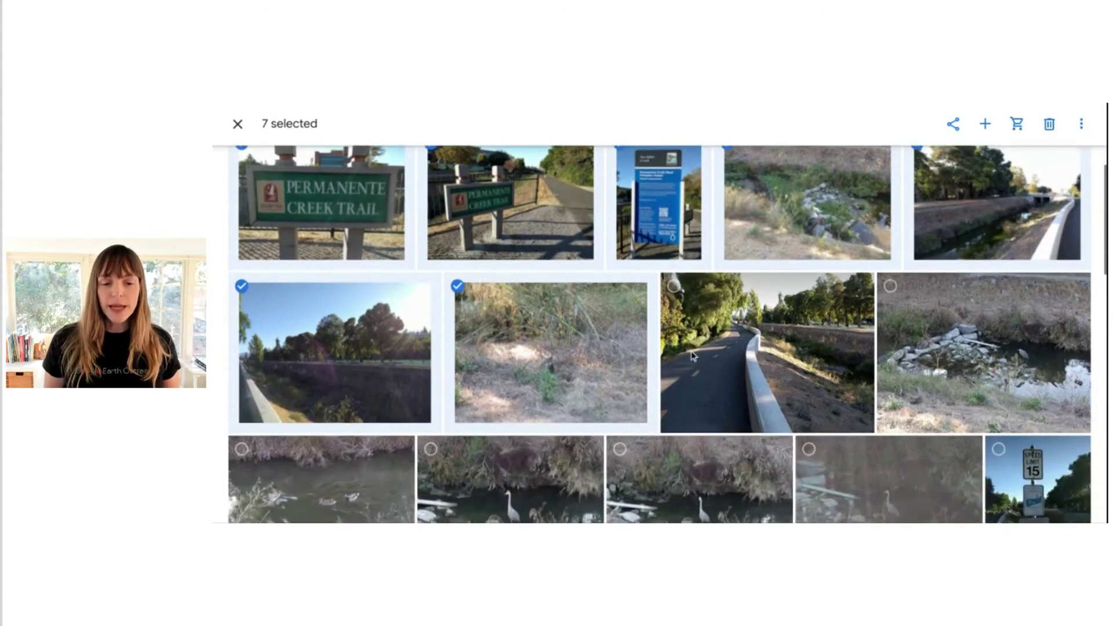
scroll(693, 346, down, 1)
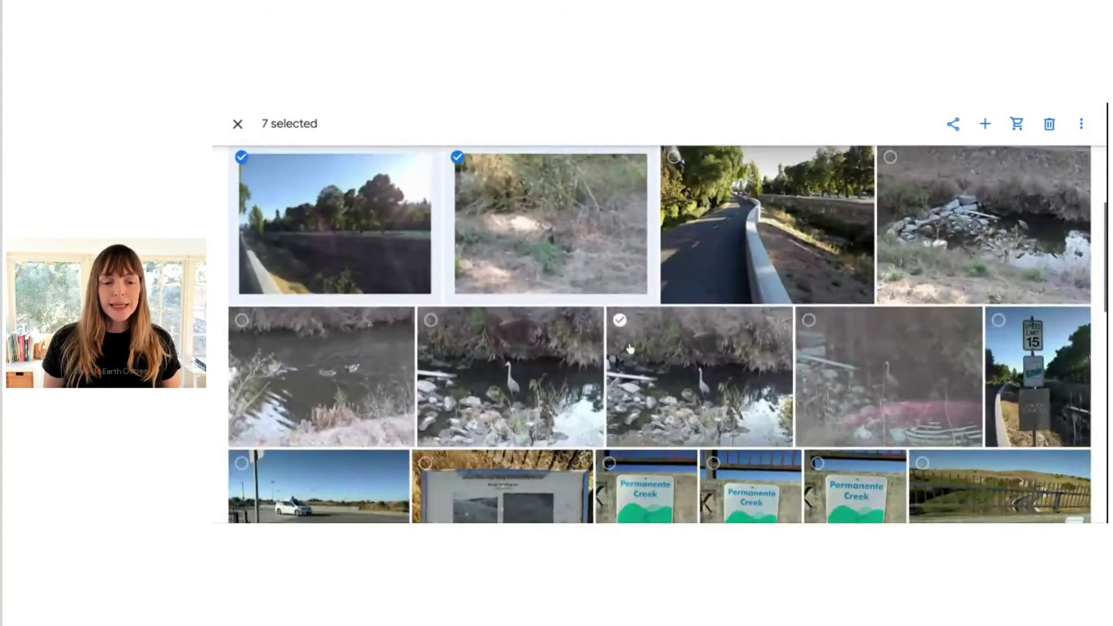
shift+click(431, 321)
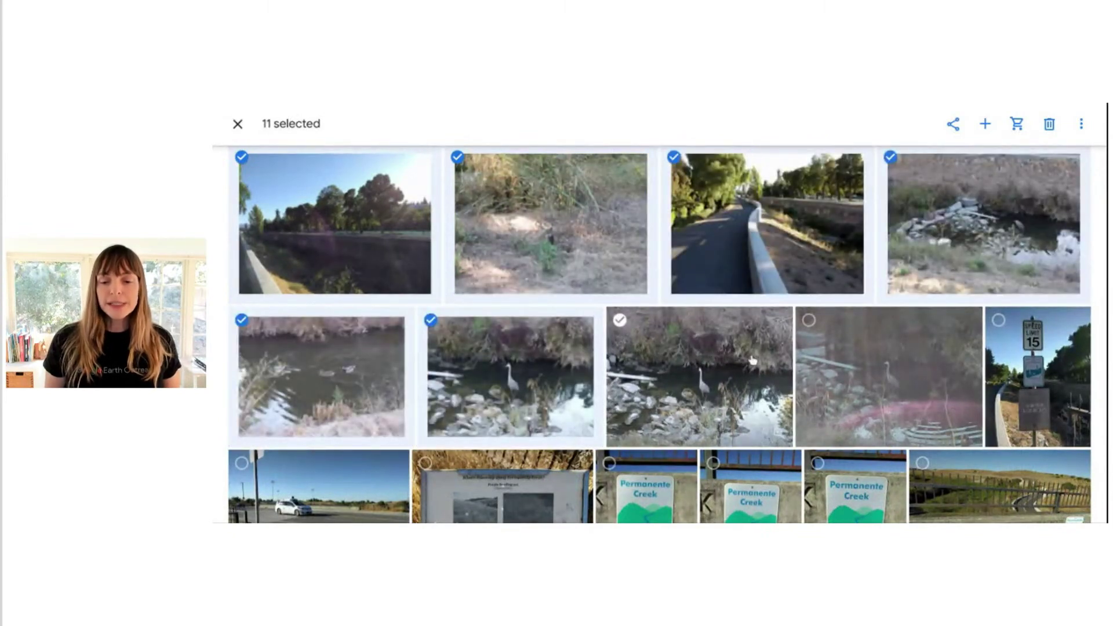
click(620, 320)
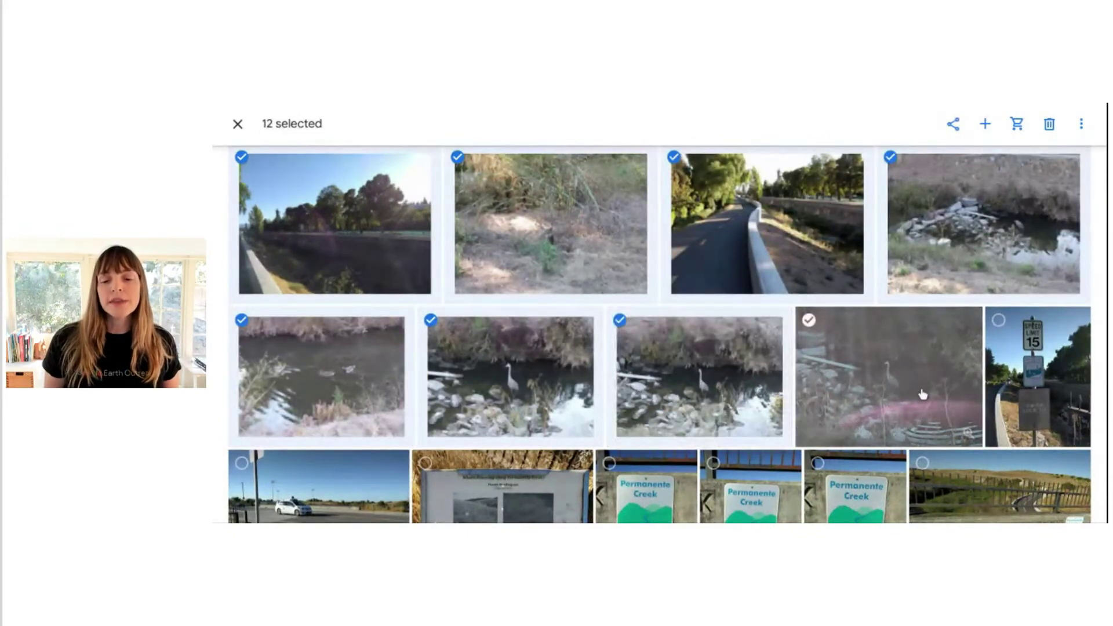
- Add the information board photo and the first Permanente Creek sign photo to the selection
scroll(919, 379, down, 1)
scroll(919, 379, down, 2)
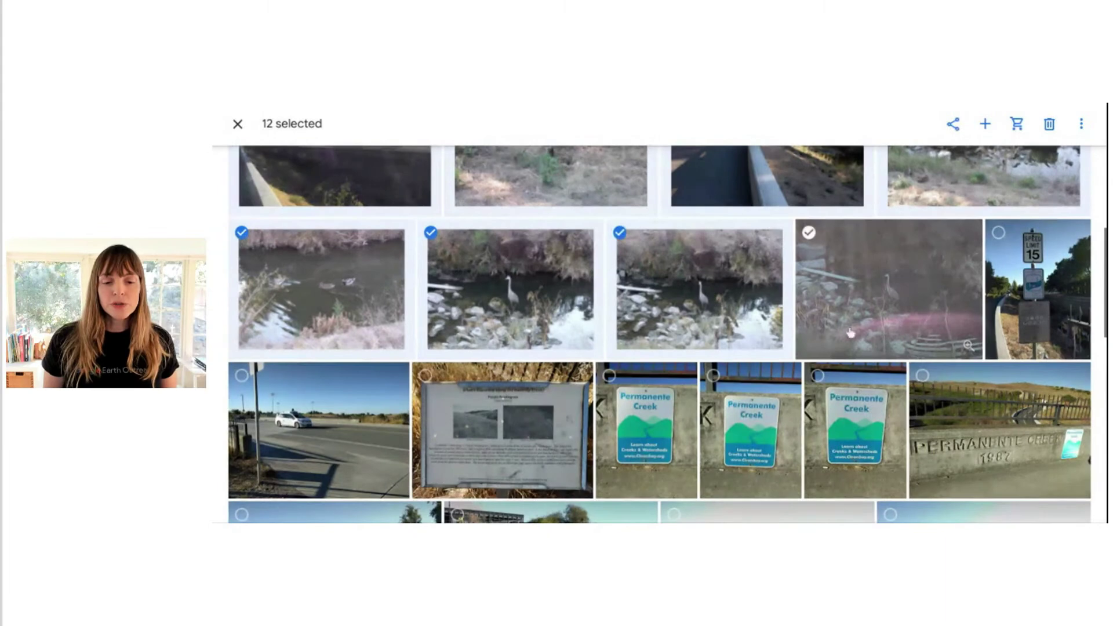
click(425, 376)
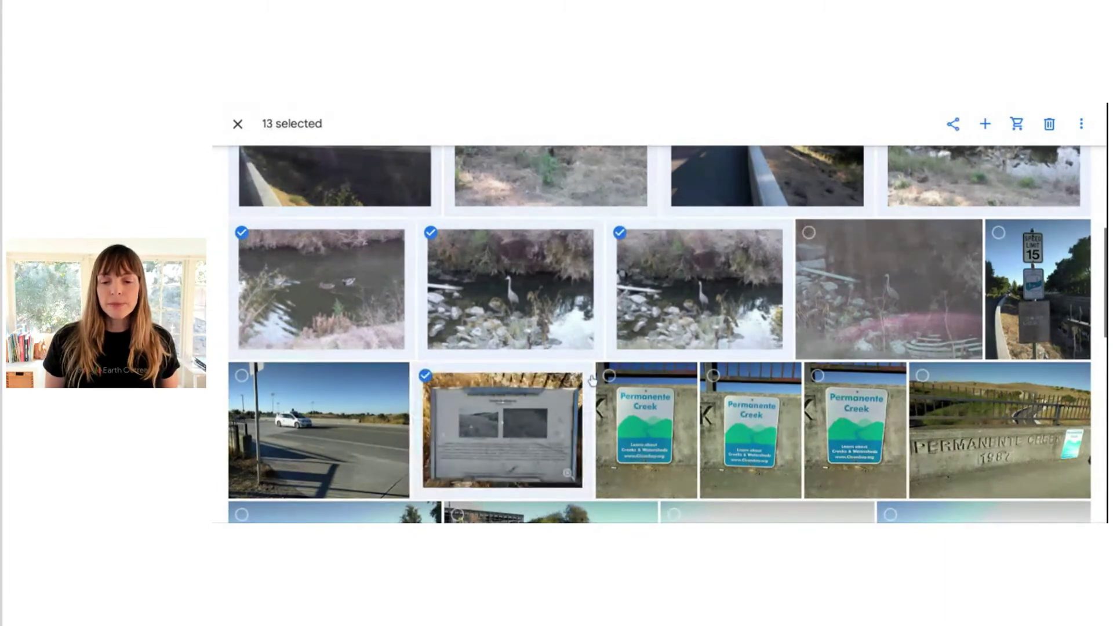
click(609, 375)
- Add the tree-lined bank, the two green field views, the grassland and the bridge underpass path to the selection
scroll(777, 376, down, 1)
scroll(777, 377, down, 3)
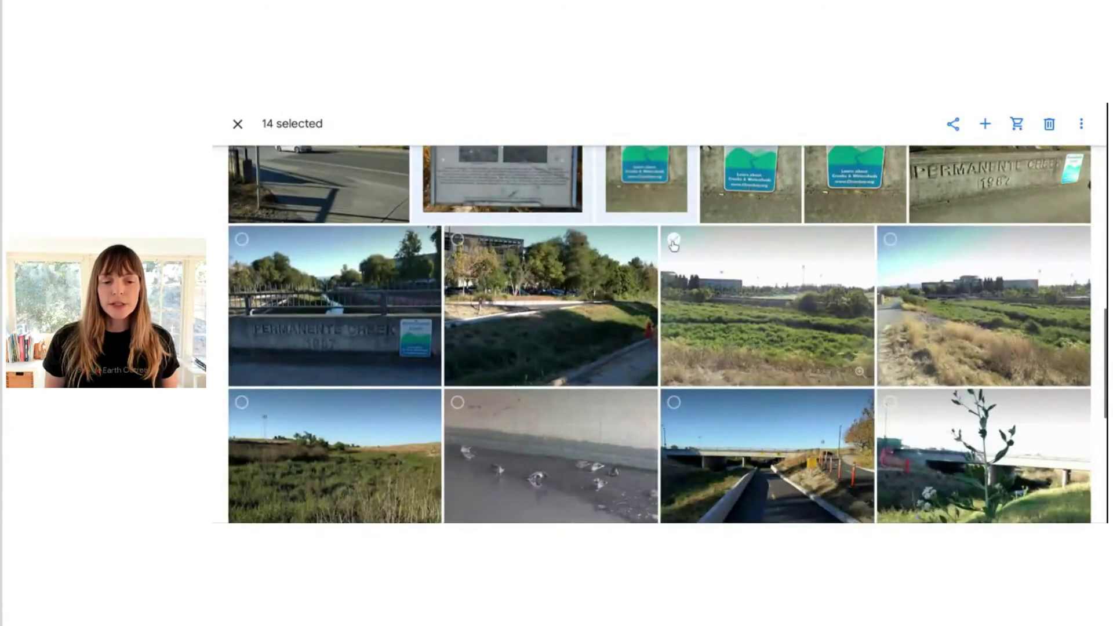
click(674, 242)
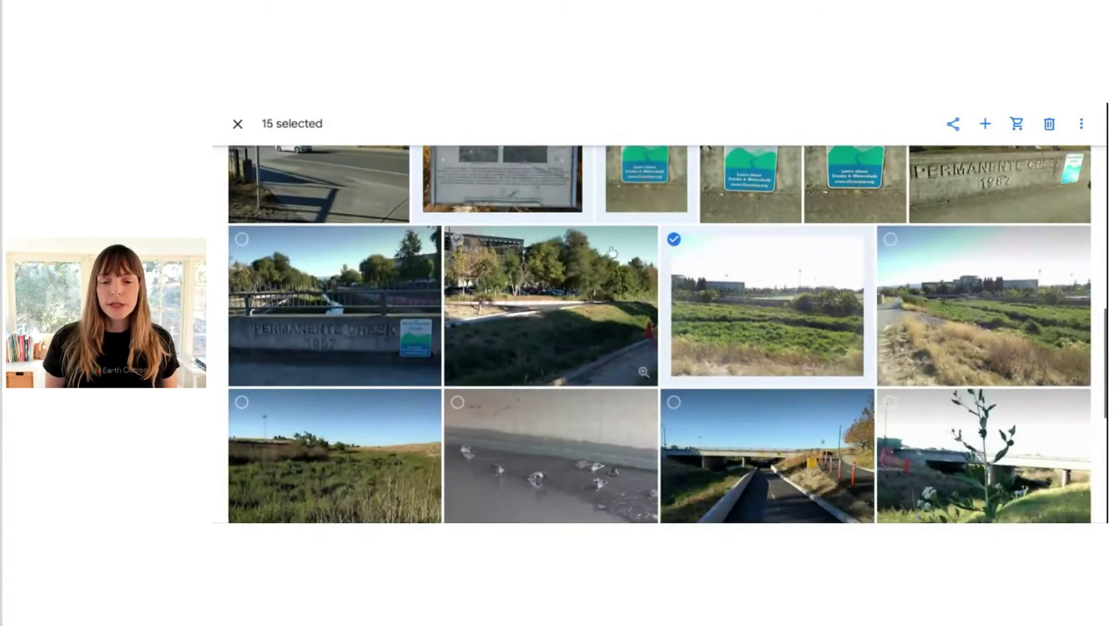
click(458, 239)
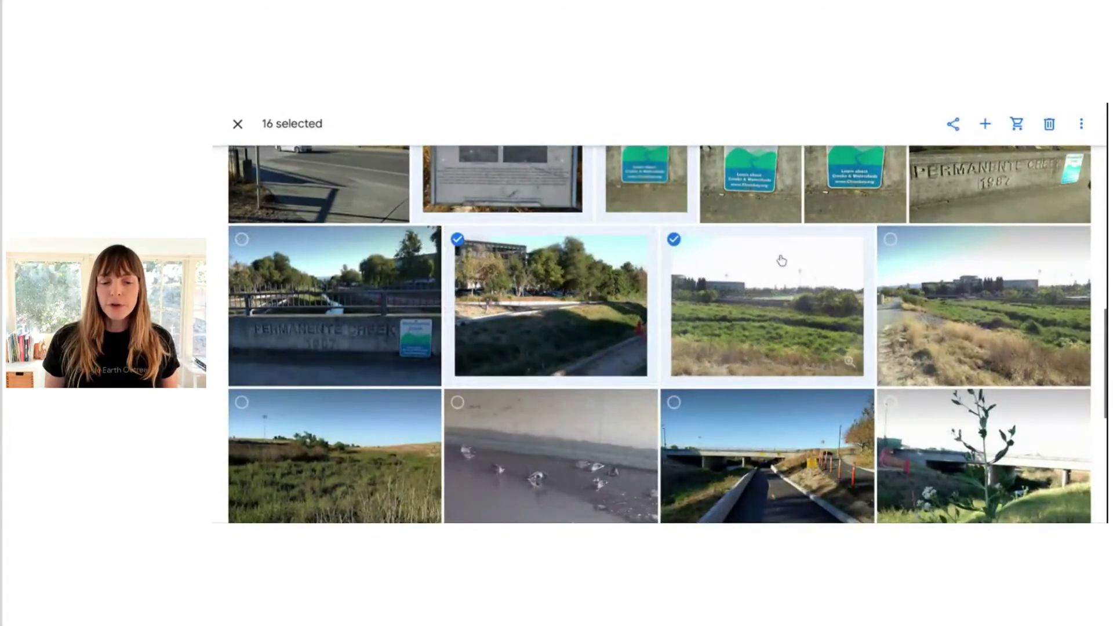
click(891, 239)
click(242, 406)
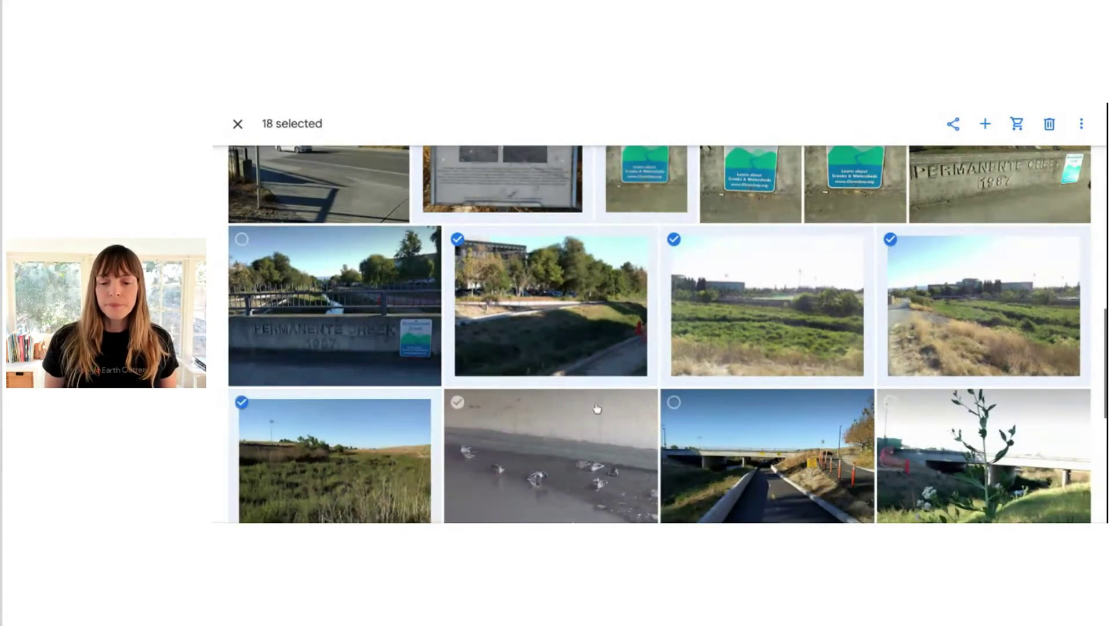
click(674, 404)
- Add the tall plant by the bridge, the orange flowers and the two shaded trail photos to the selection
scroll(941, 445, down, 3)
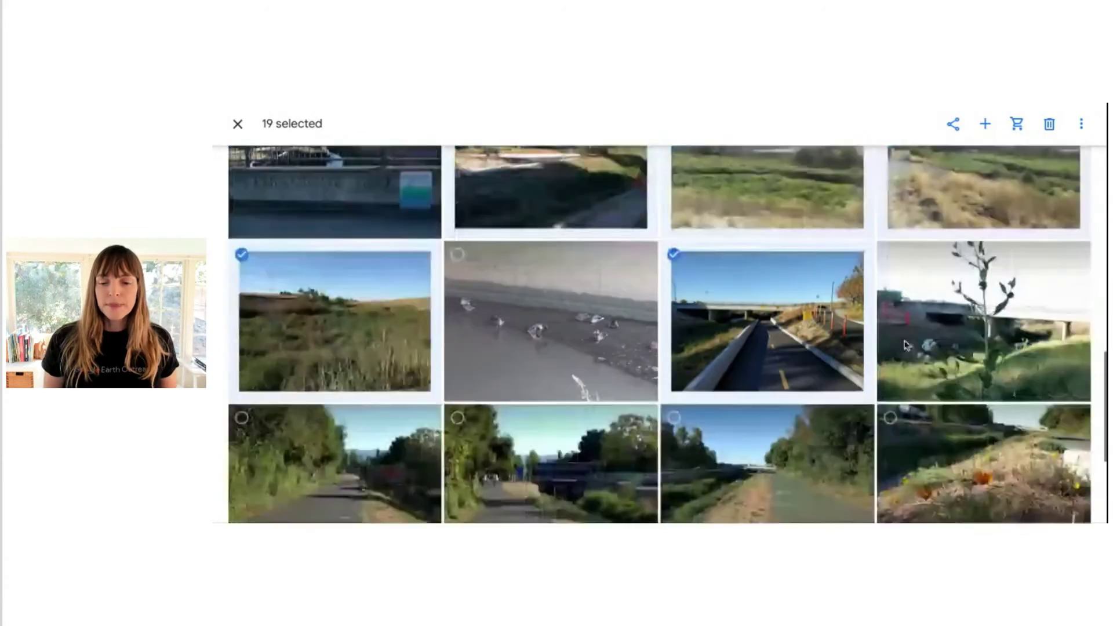
click(890, 246)
scroll(816, 375, down, 2)
scroll(817, 374, down, 1)
click(890, 280)
click(457, 282)
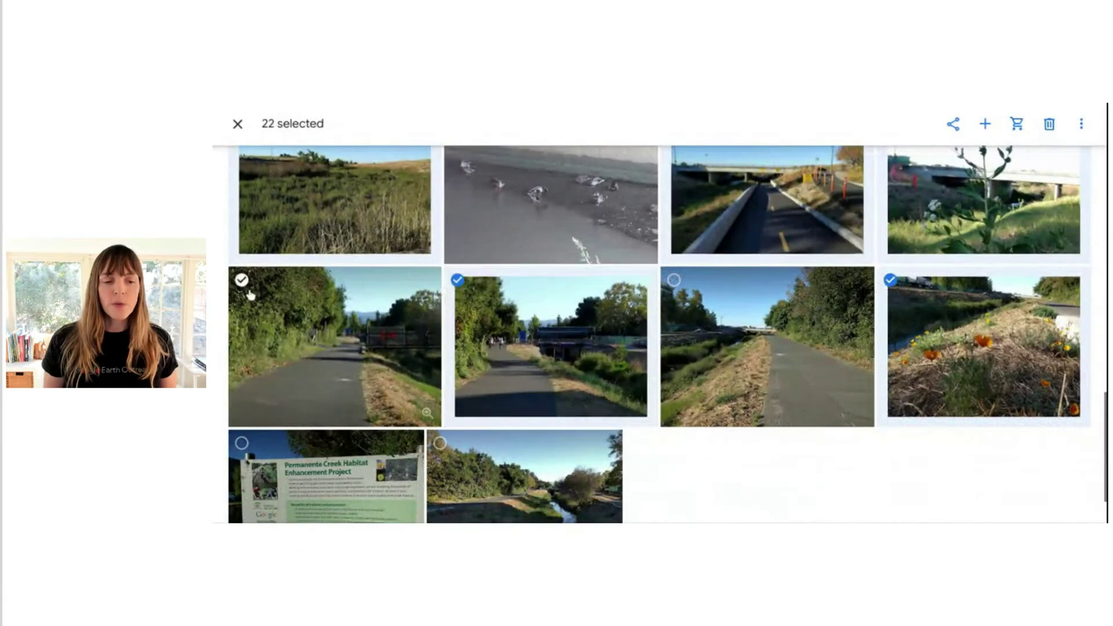
click(242, 280)
- Add the Habitat Enhancement Project sign, the final creek view and the remaining trail photo to the selection
scroll(290, 400, down, 1)
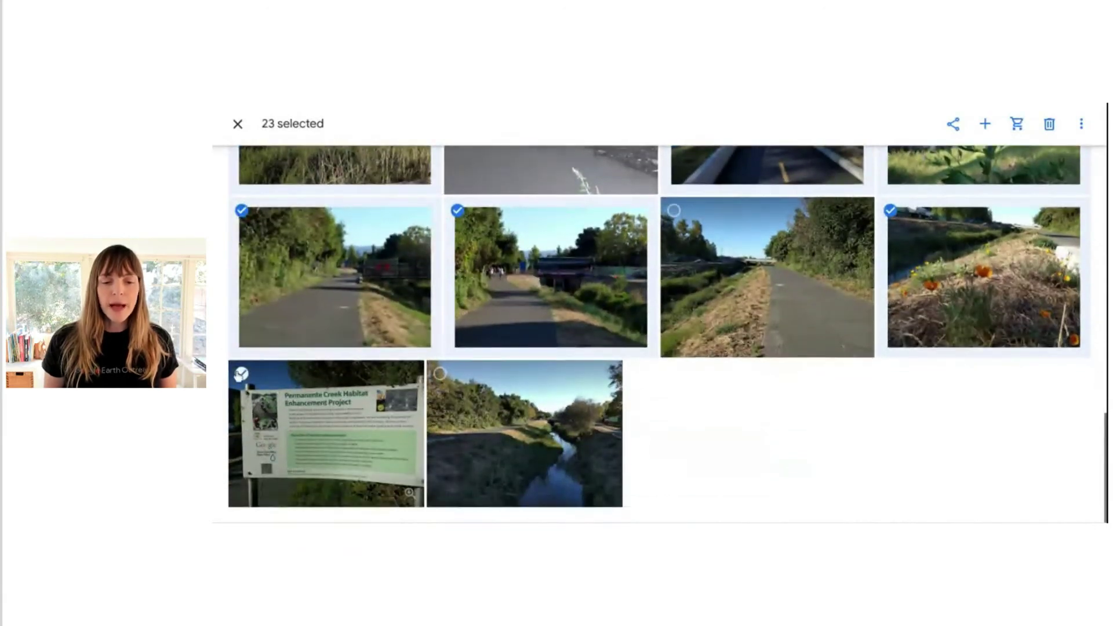
click(241, 374)
click(440, 376)
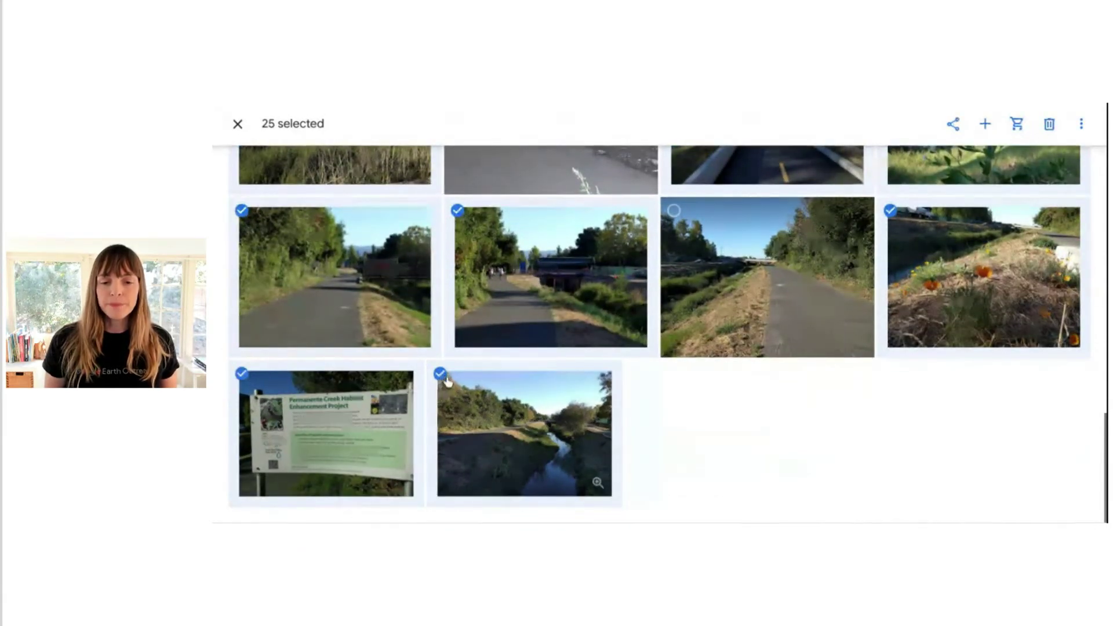
click(673, 211)
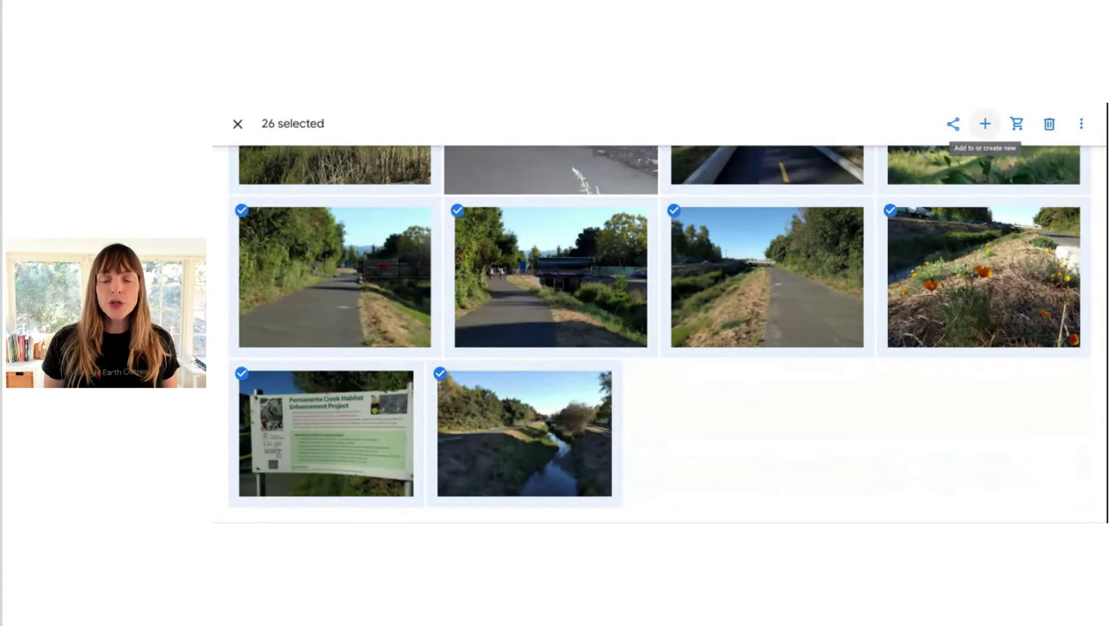
- Put the selected creek photos into a new album
click(985, 123)
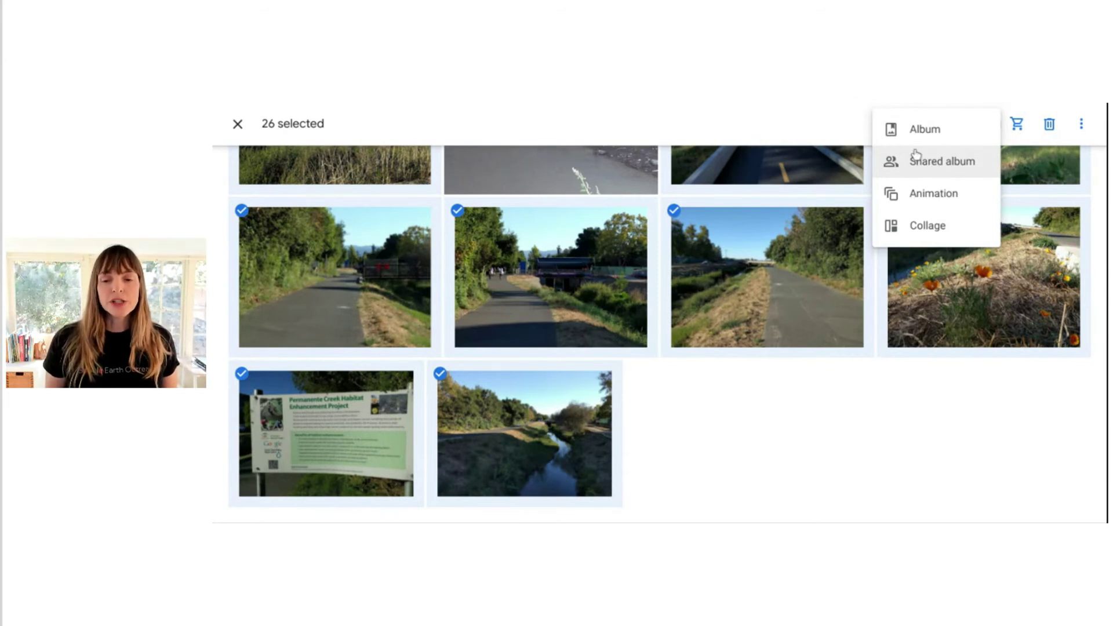
click(925, 131)
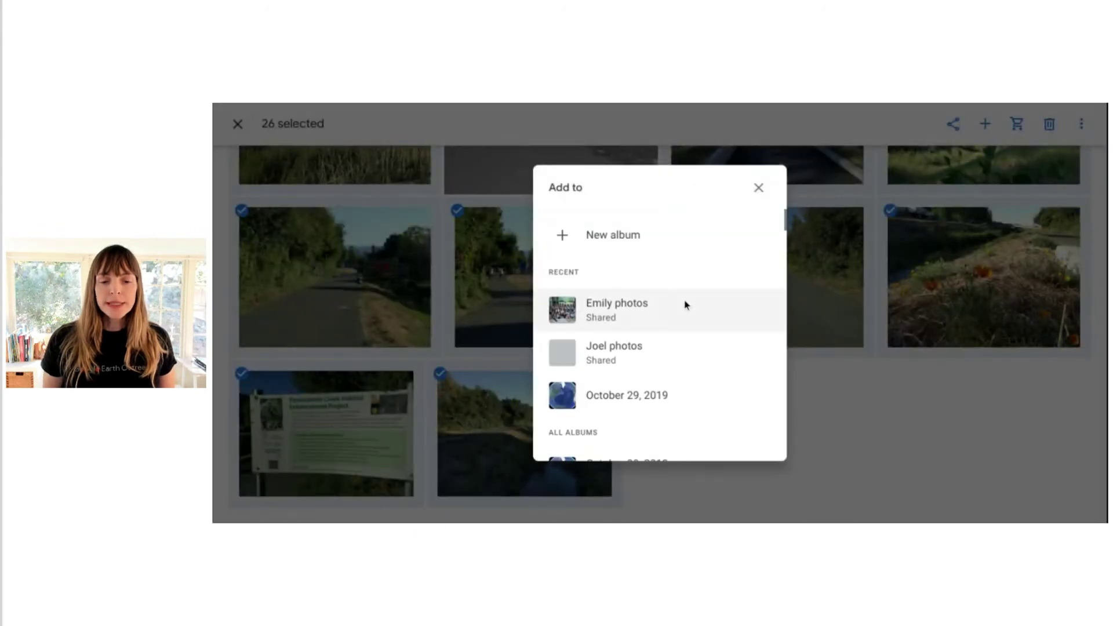
click(612, 238)
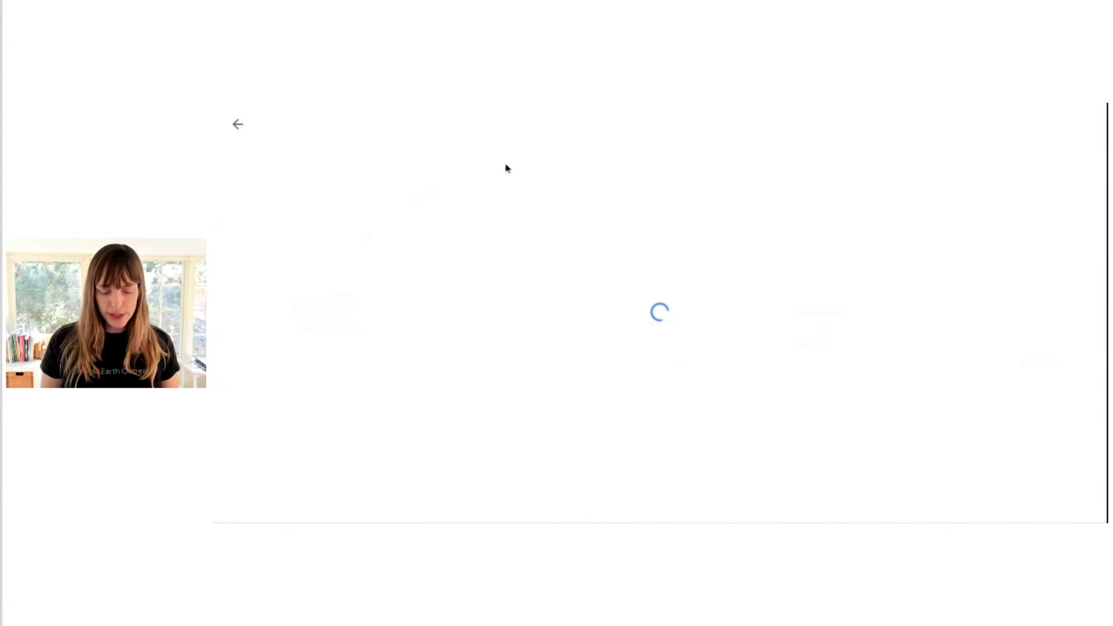
- Title the new album "Creek Restoration Photos" and finish editing it
text(Cre)
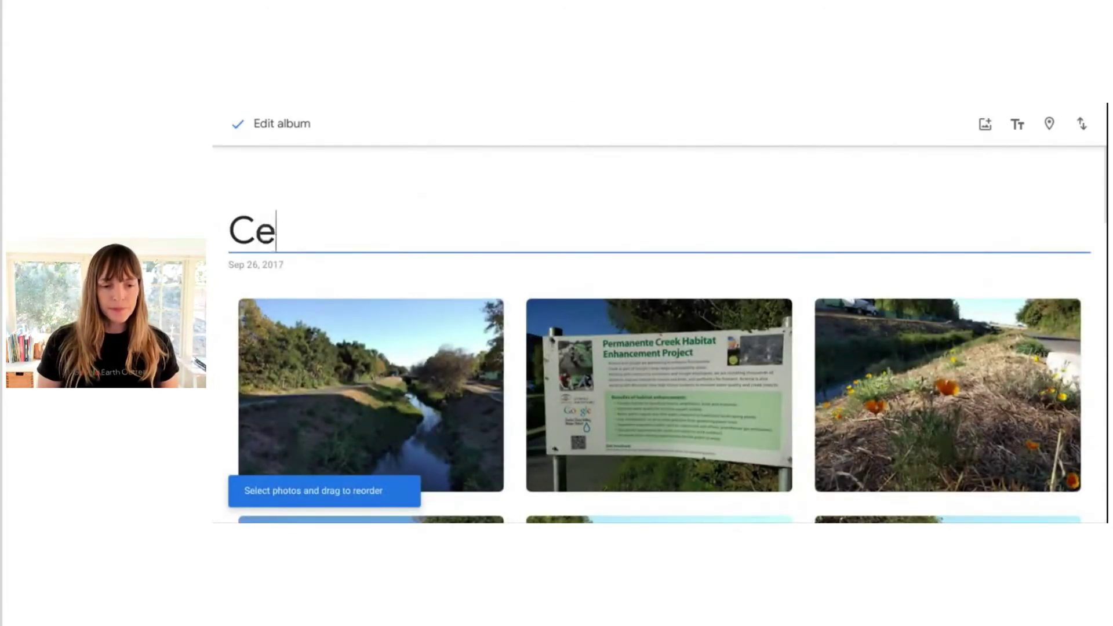
text(ek Restrat)
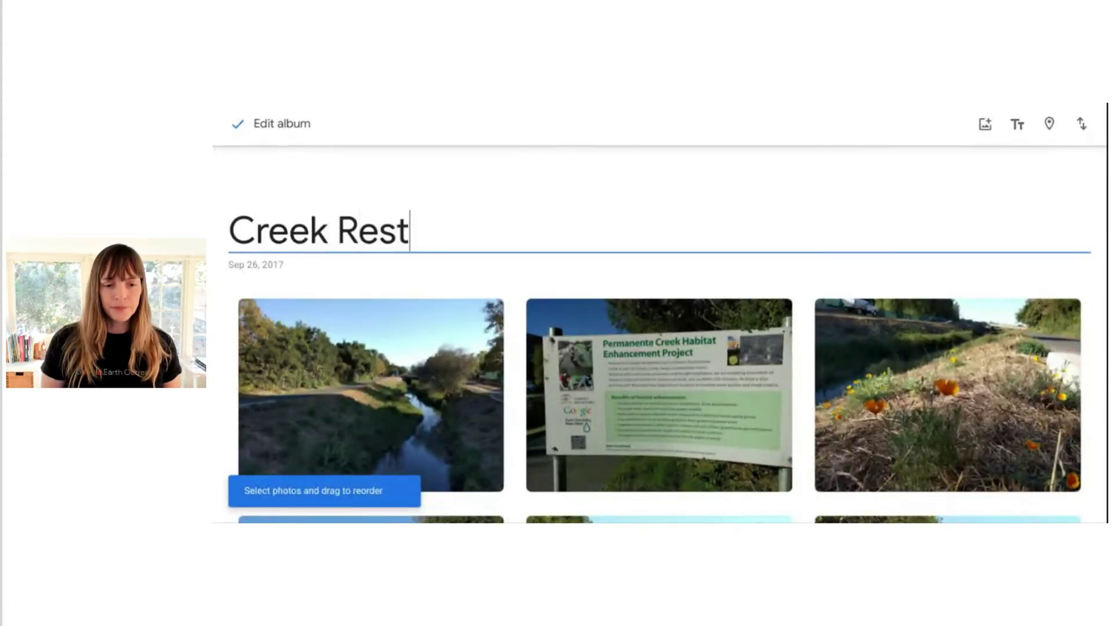
key(BackSpace)
key(BackSpace)
key(BackSpace)
text(oration P)
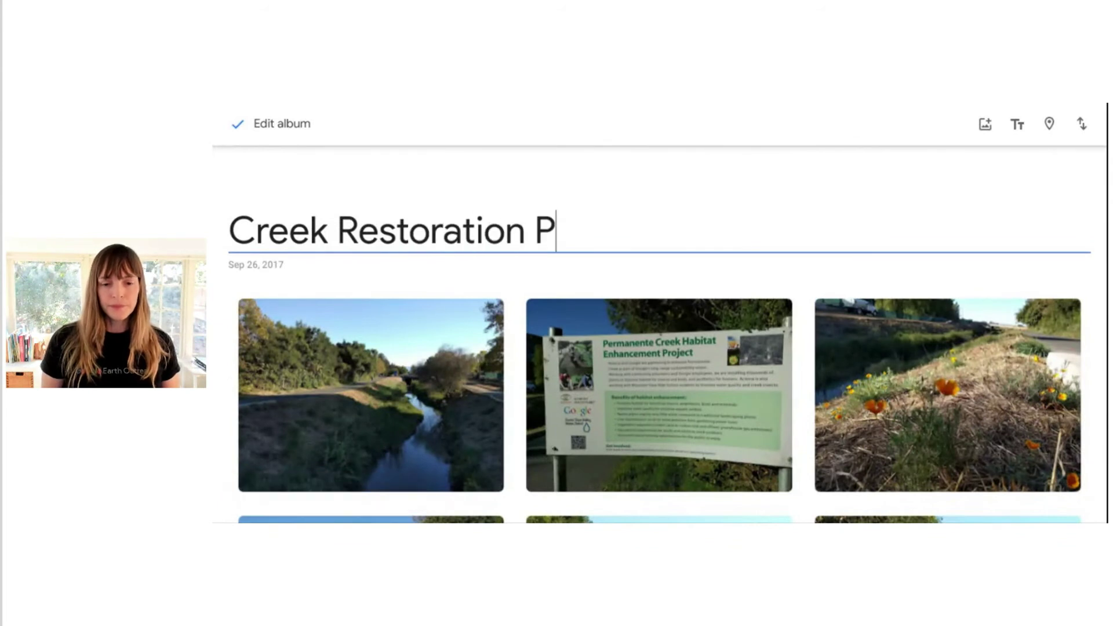
text(hotos)
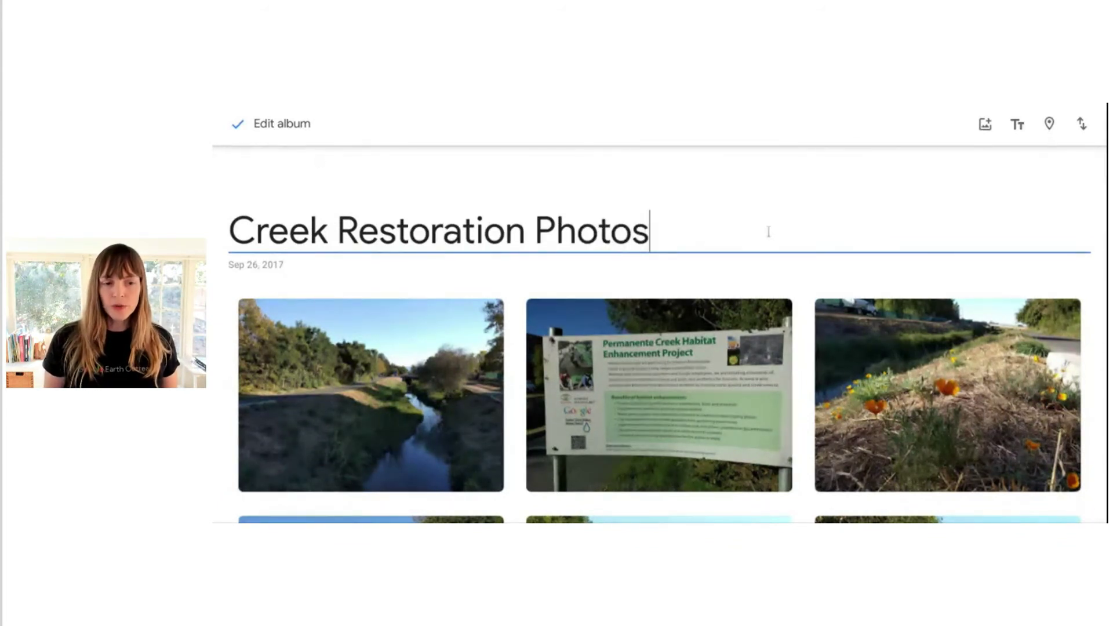
click(238, 124)
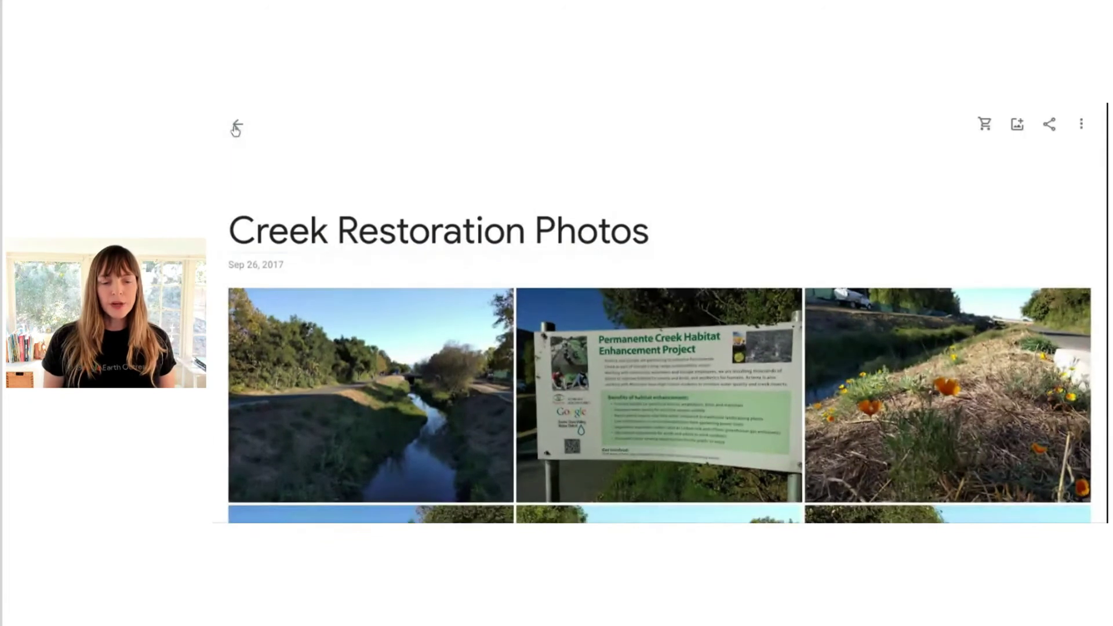
scroll(539, 185, down, 1)
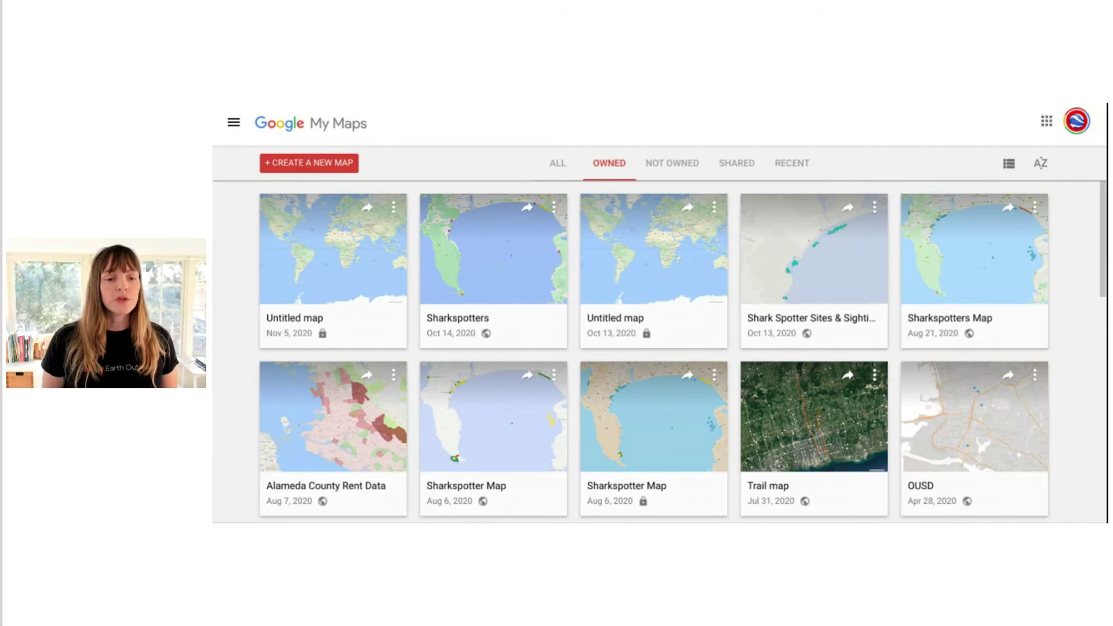
- Switch to Google My Maps, create a new map and save its title as "Permanente Creek Restoration Map"
click(311, 167)
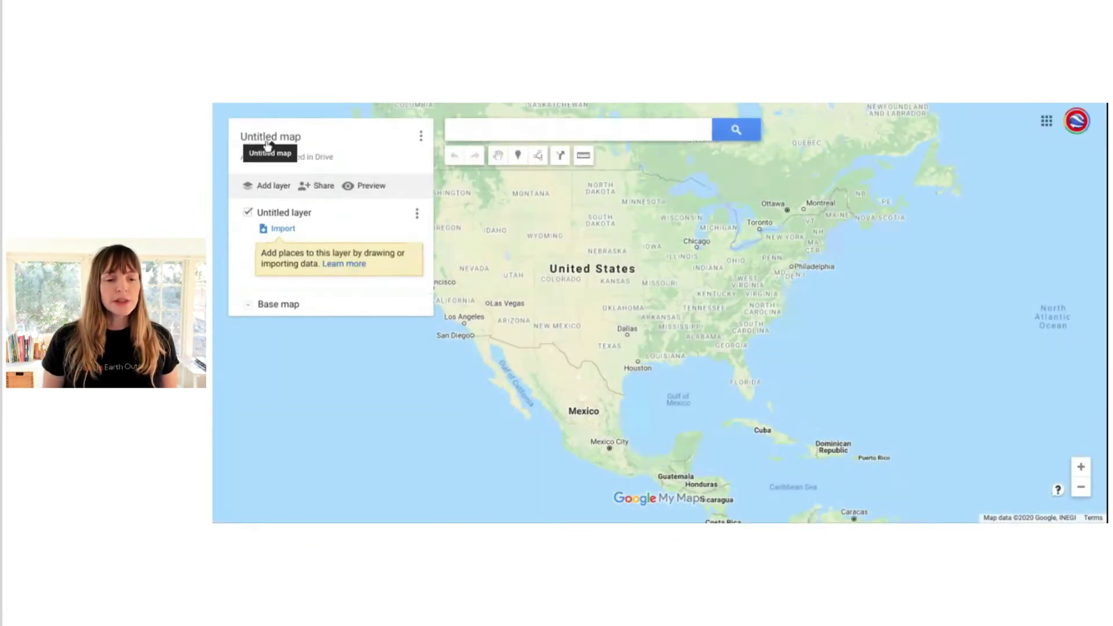
click(273, 142)
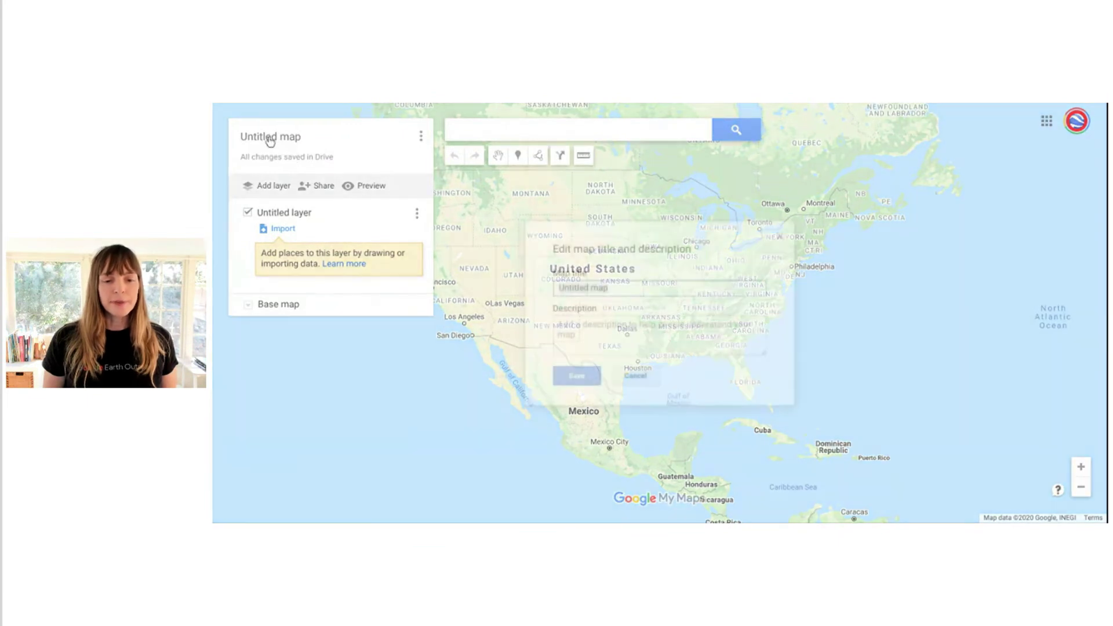
text(Perman)
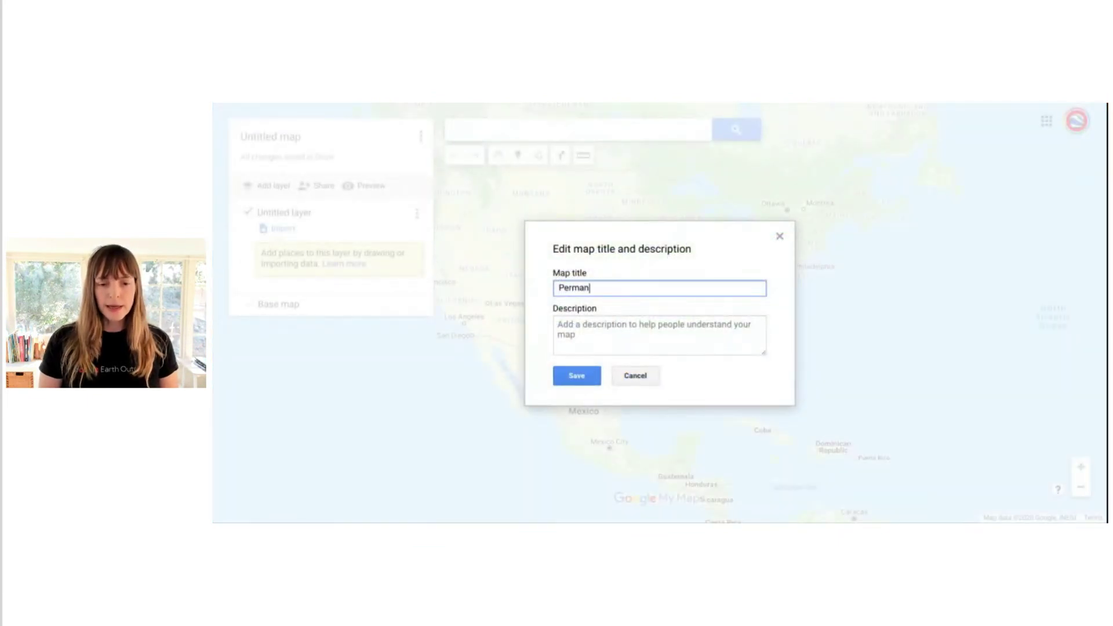
text(ente Creek)
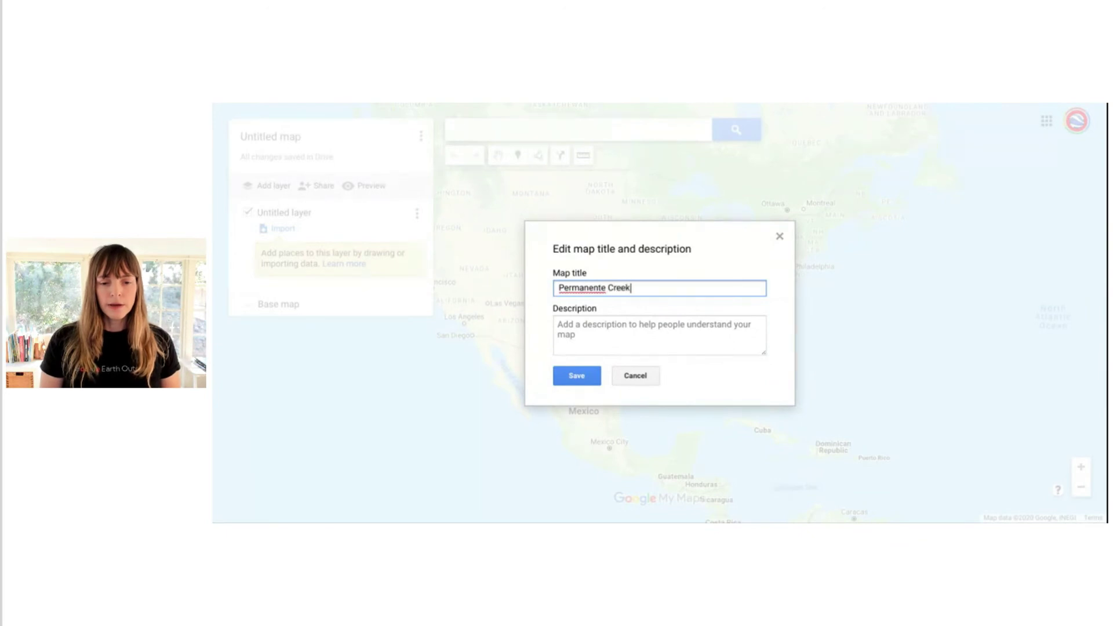
text( Restoration Map)
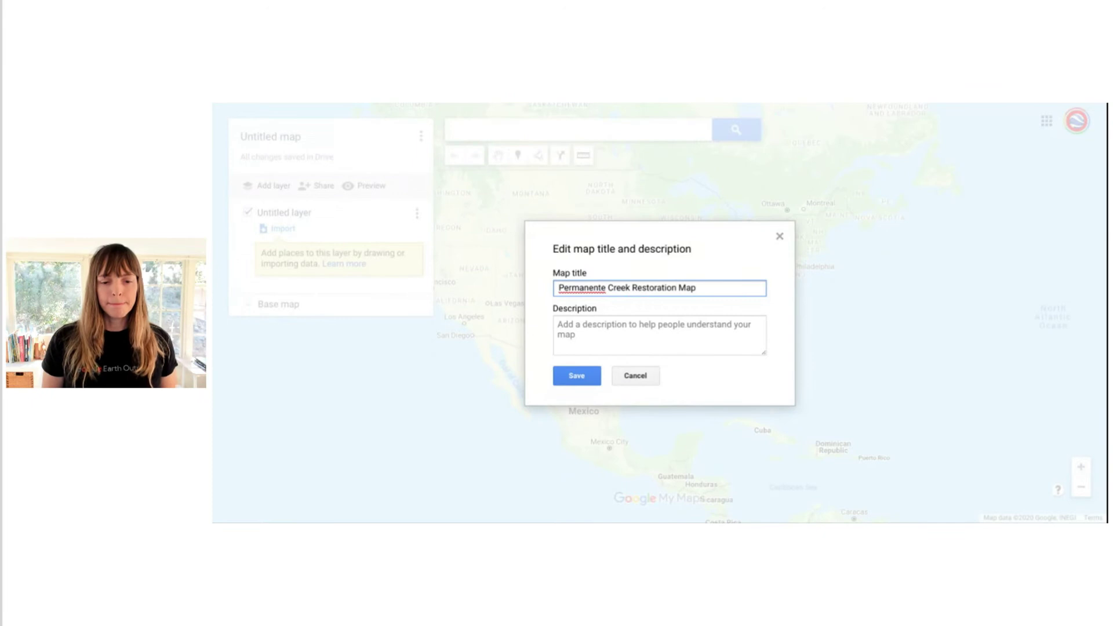
click(582, 377)
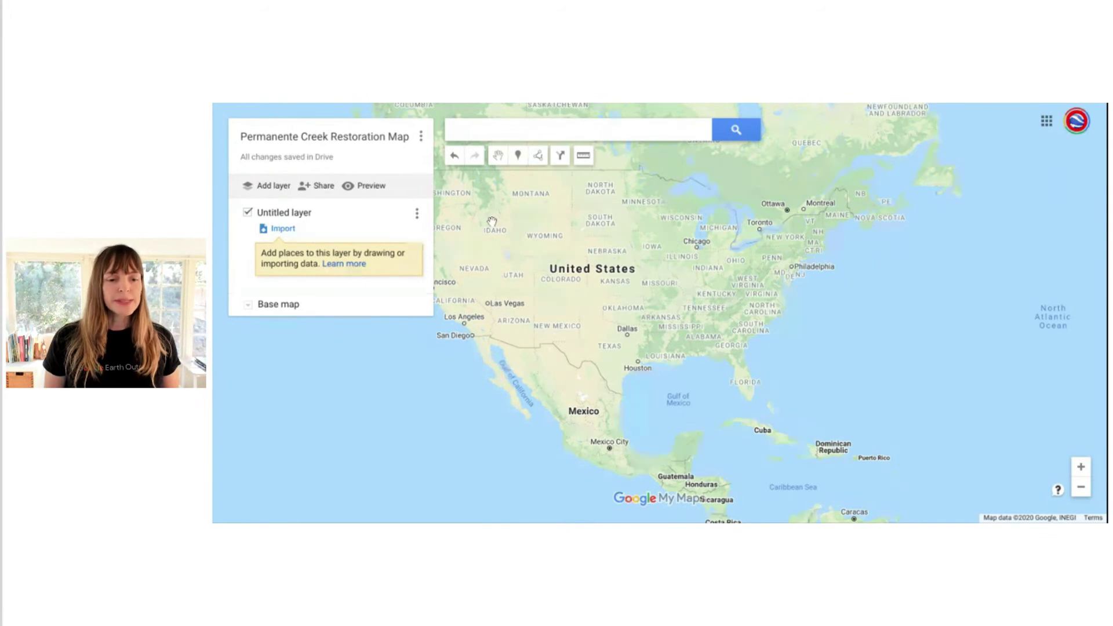
- Start an import into the untitled layer and open the Creek Restoration Photos album as its source
click(282, 229)
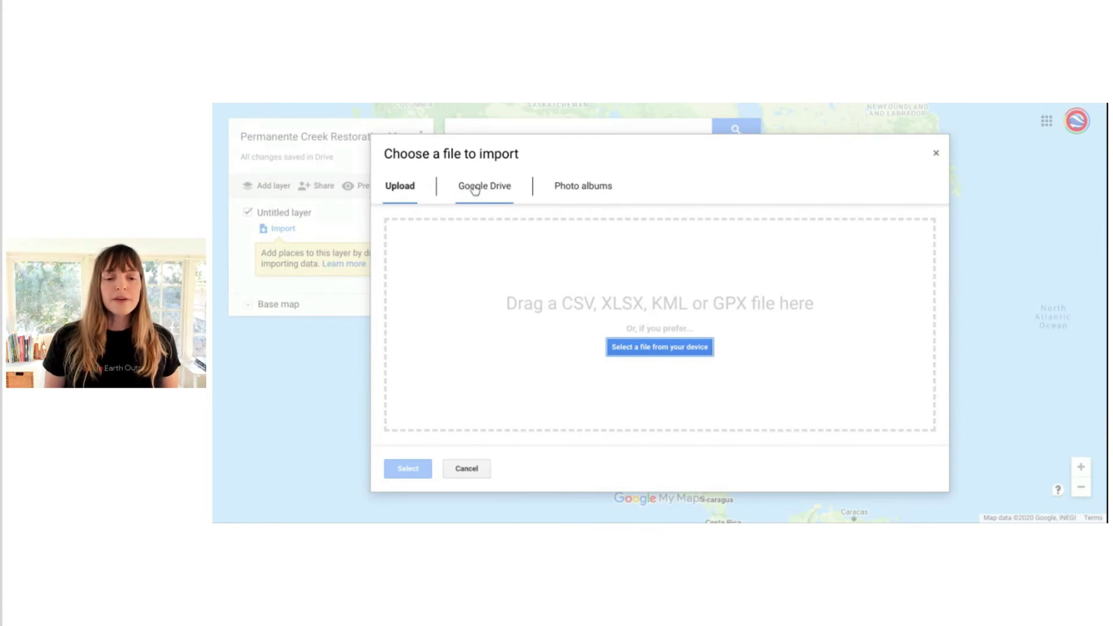
click(578, 190)
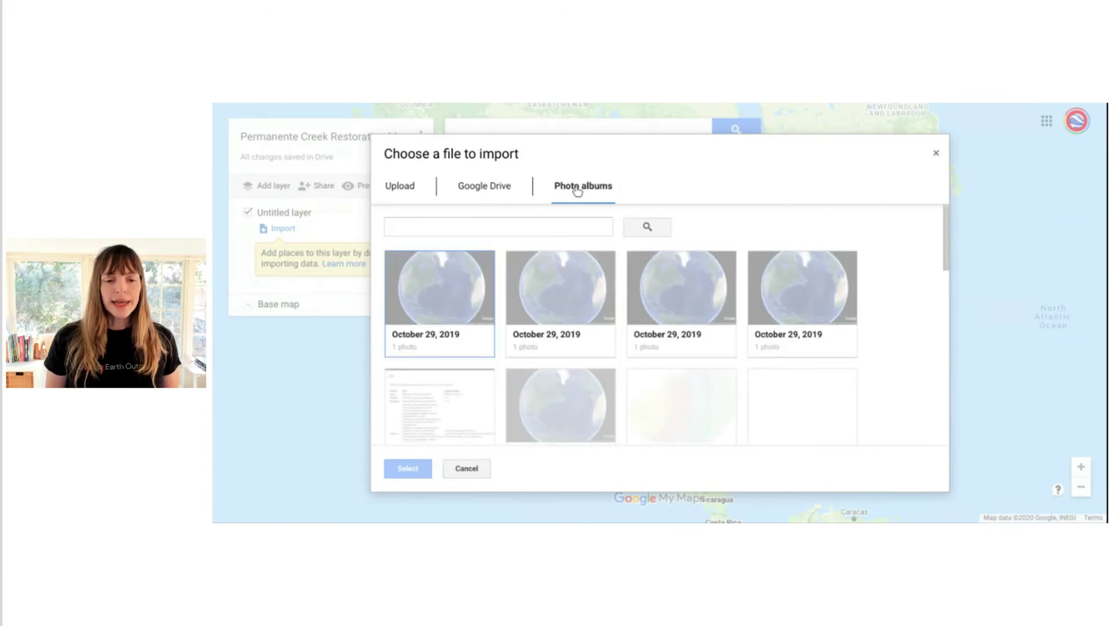
drag(945, 228, 947, 319)
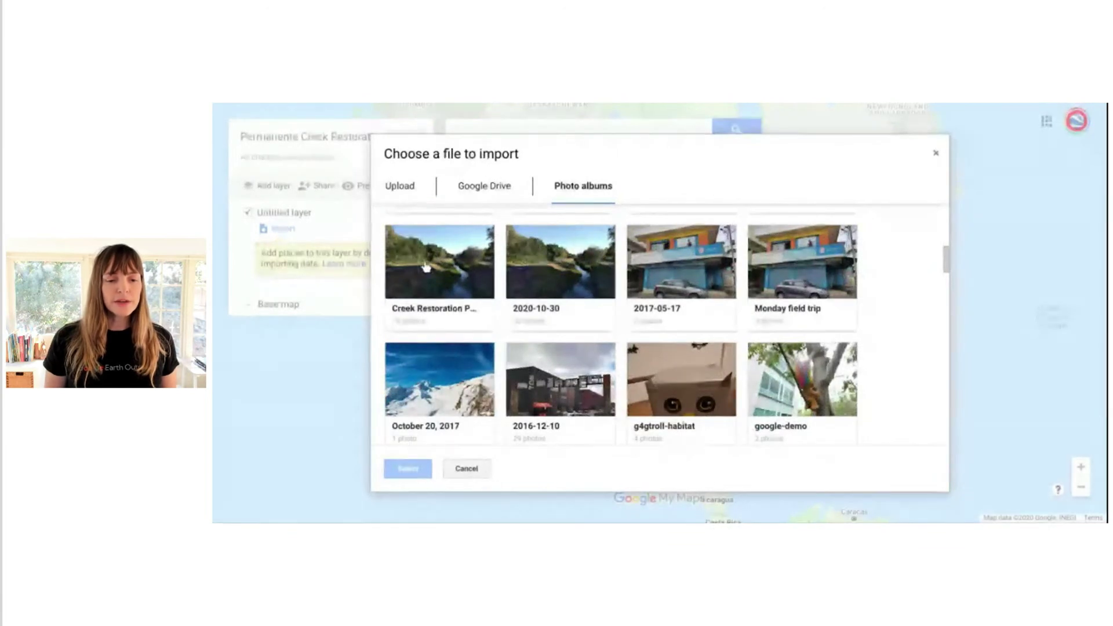
click(426, 266)
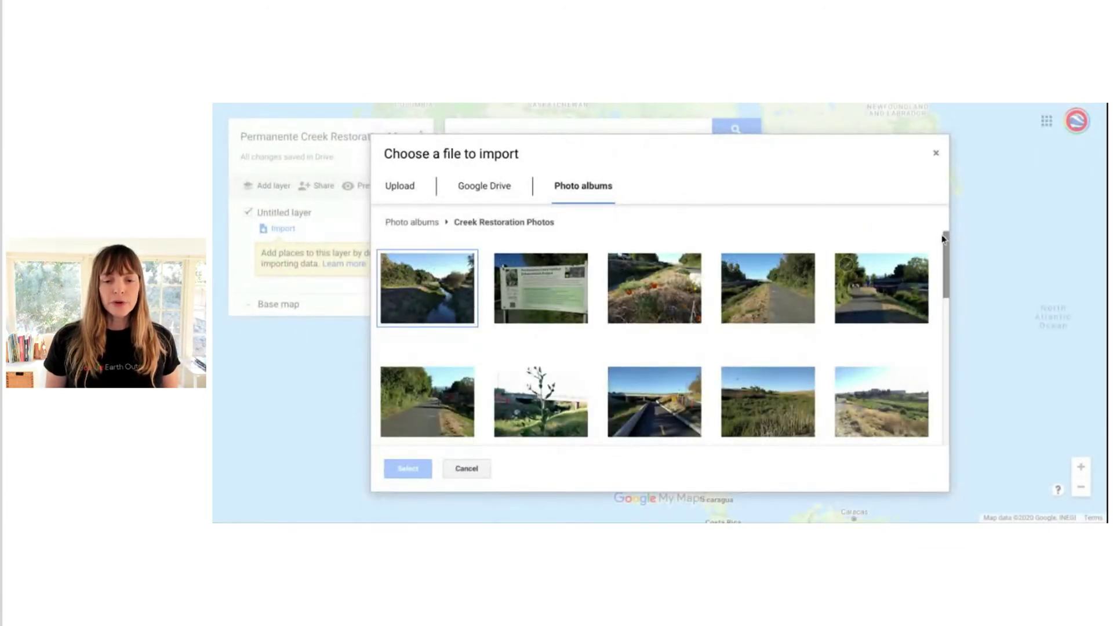
- Select all the photos in the Creek Restoration Photos album and import them into the map layer
drag(947, 238, 915, 236)
click(392, 265)
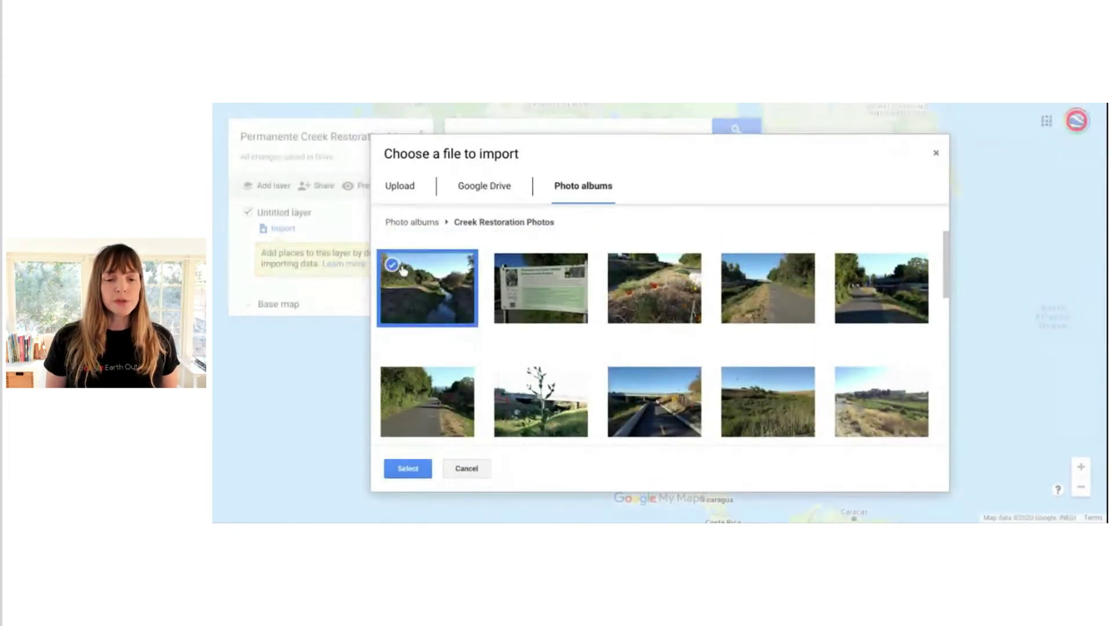
click(506, 268)
click(734, 266)
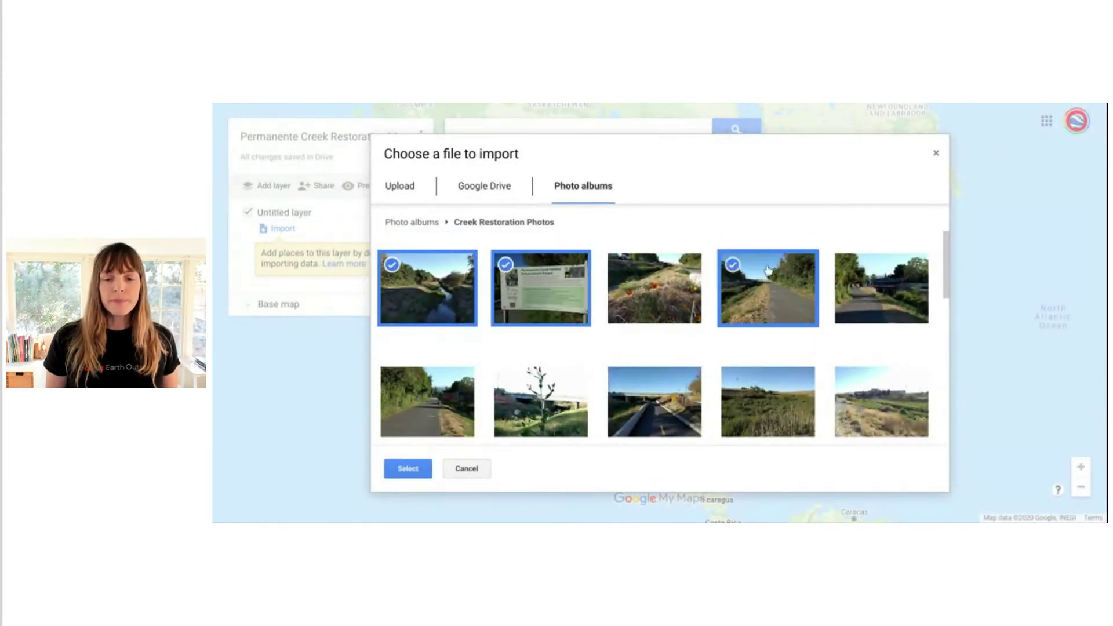
drag(947, 249, 439, 277)
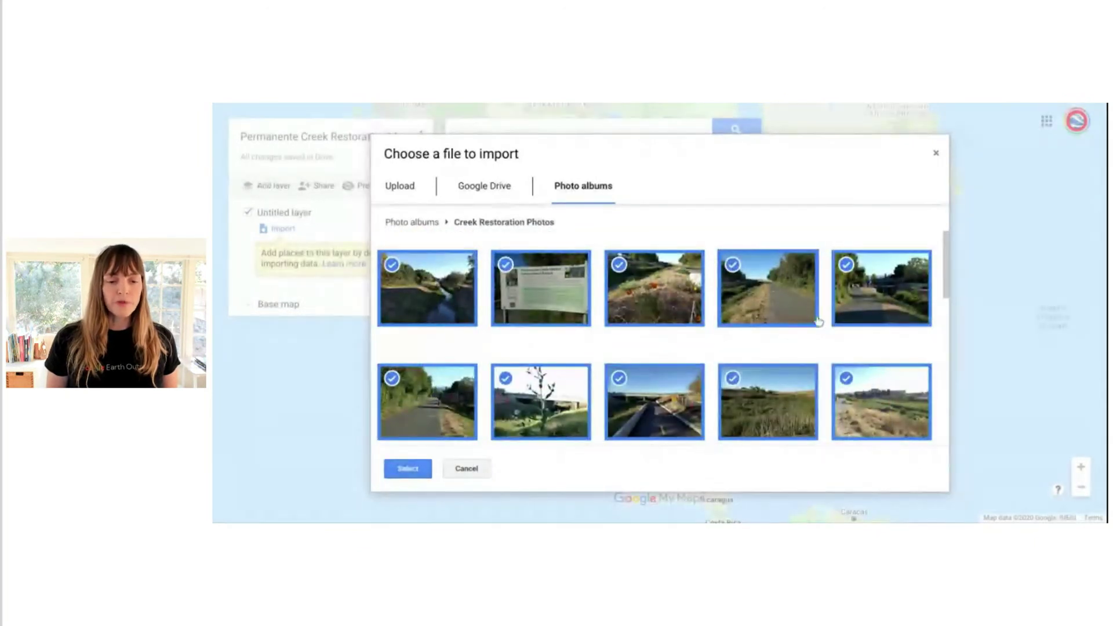
click(409, 469)
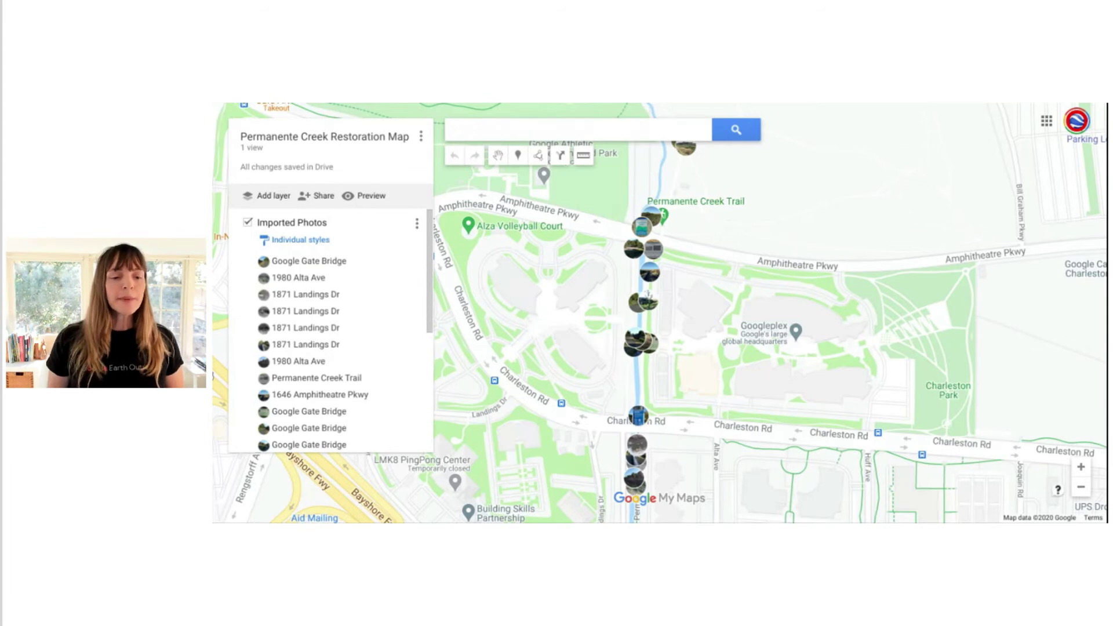
- Rename the imported photos layer to "Creek Restoration Photos"
click(285, 230)
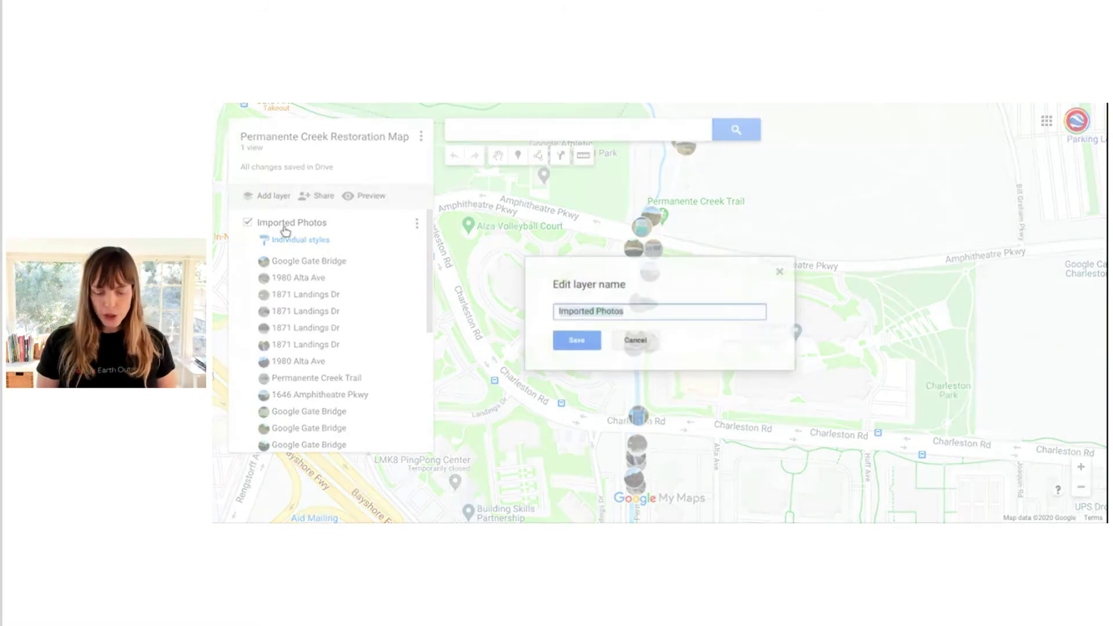
text(Creek Restoration)
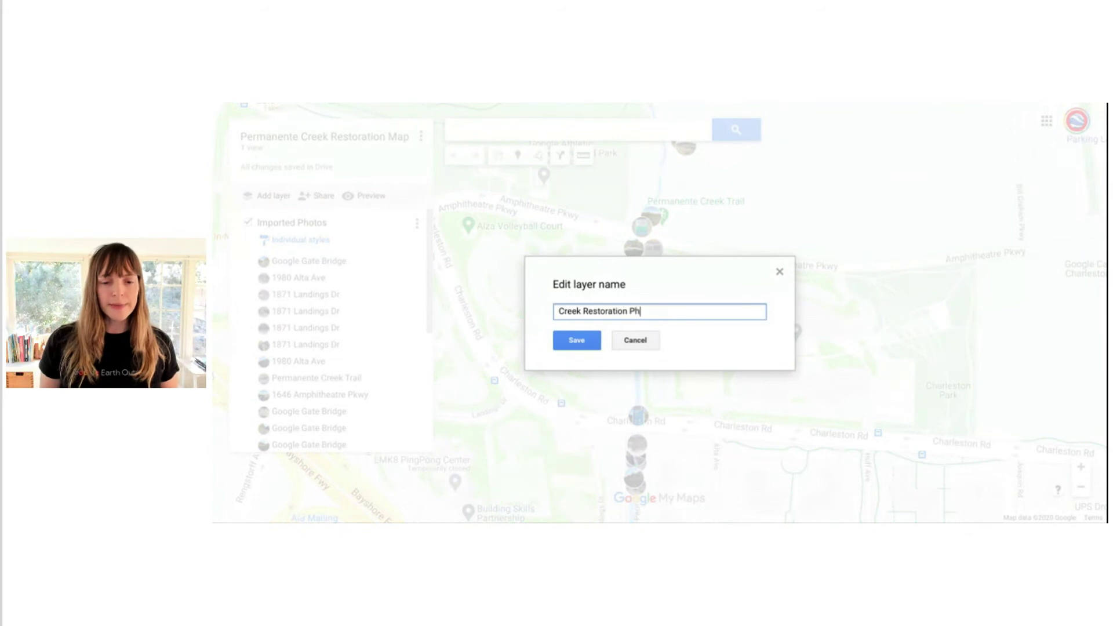
click(576, 342)
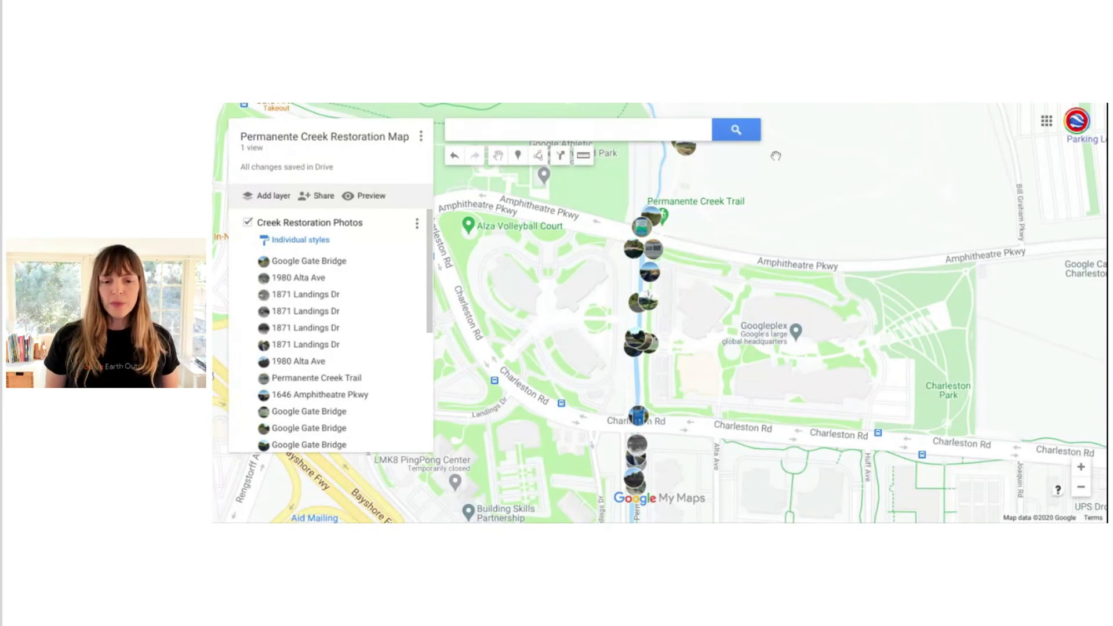
- Open the details of the paved trail photo point located beside the creek crossing, west of the Googleplex
scroll(683, 258, down, 1)
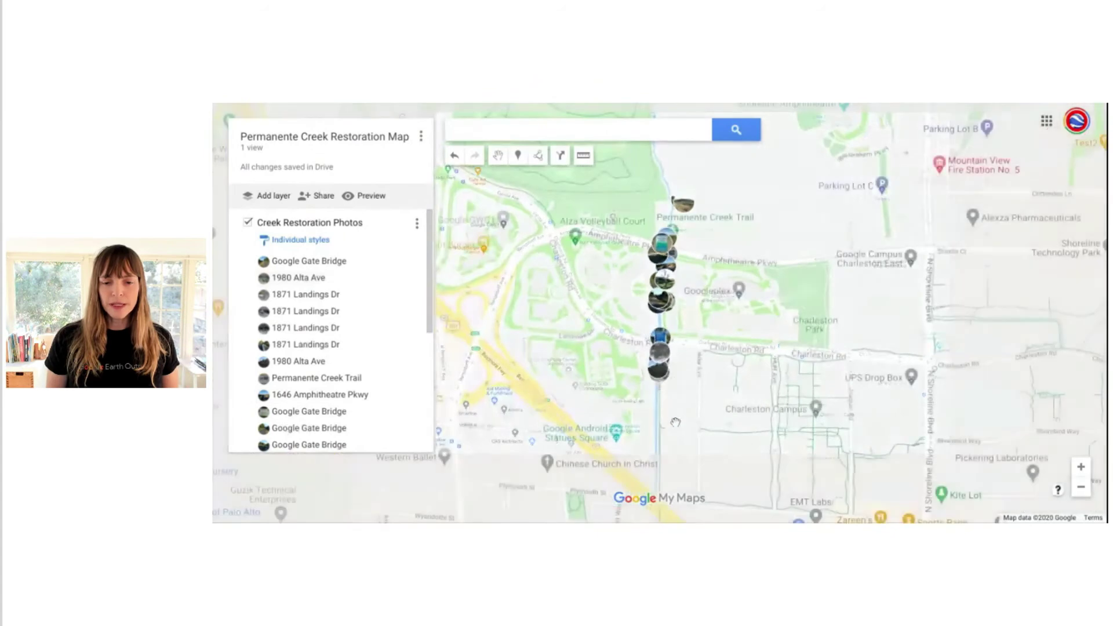
scroll(673, 277, up, 1)
scroll(678, 272, up, 1)
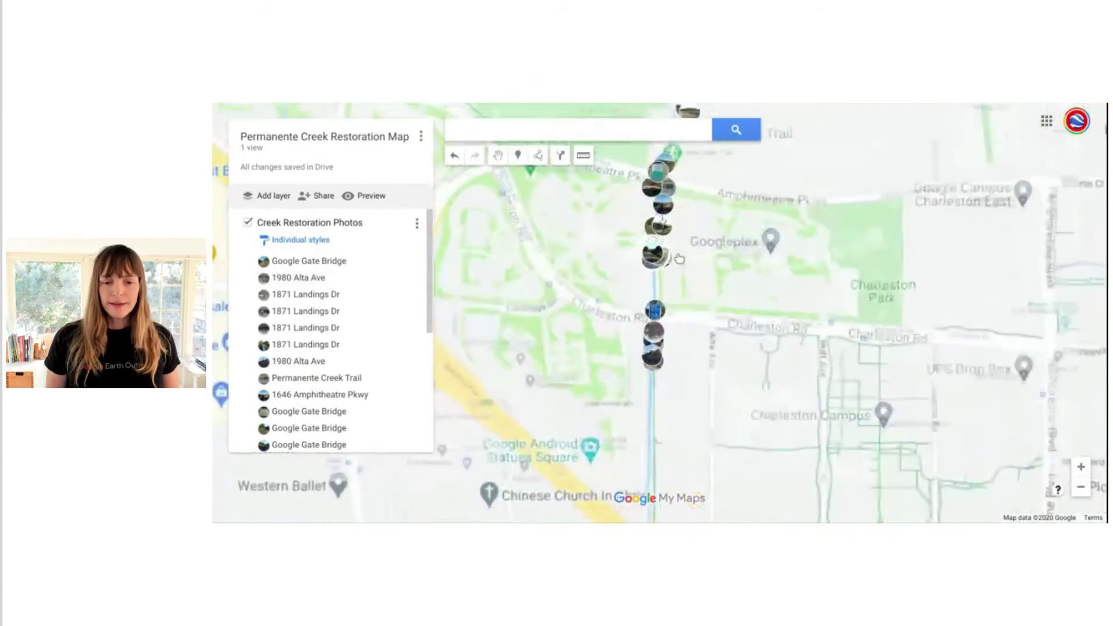
scroll(667, 274, up, 3)
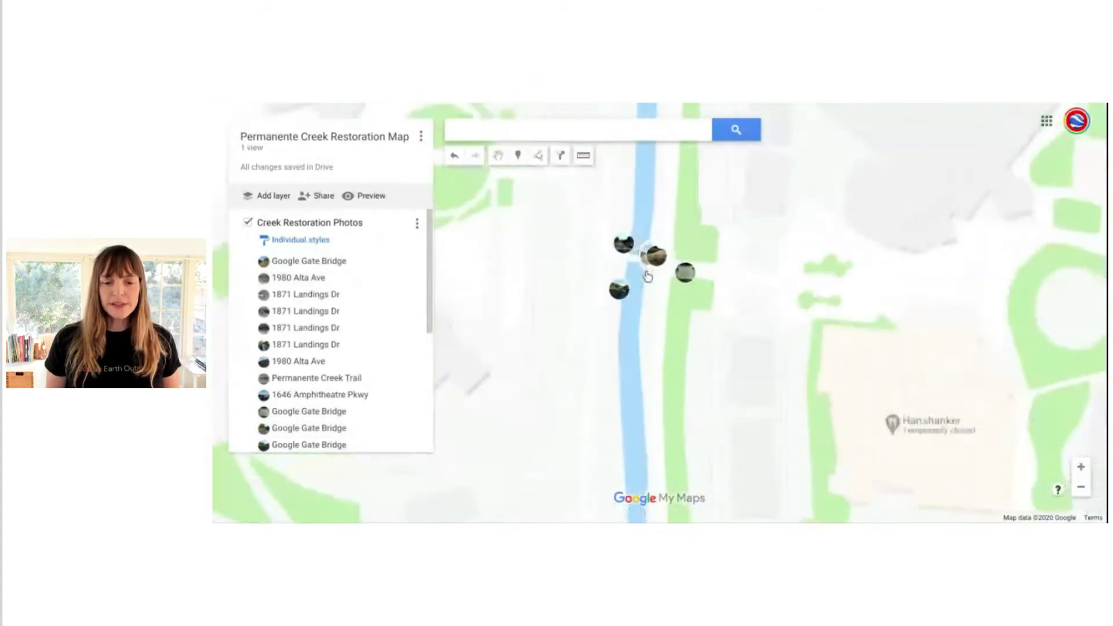
scroll(648, 276, up, 1)
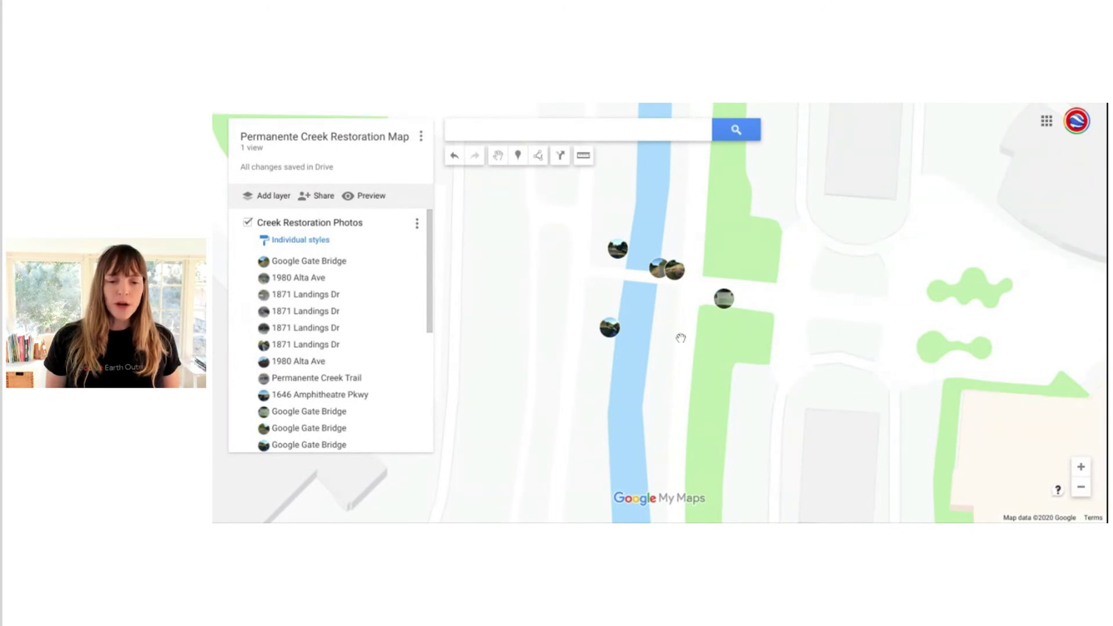
click(655, 271)
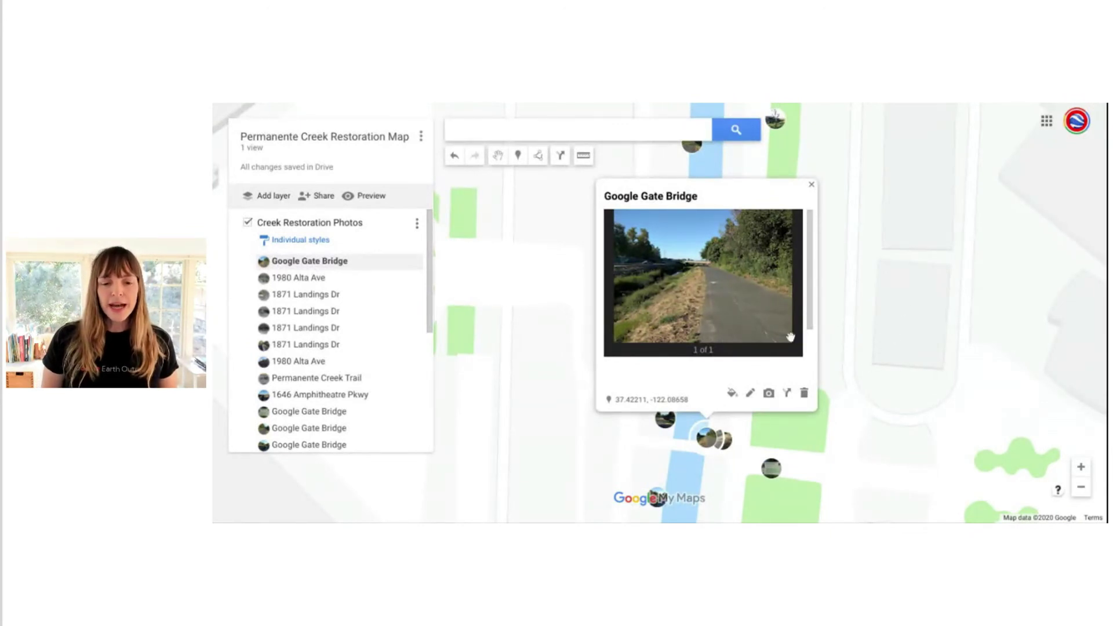
- Retitle the paved trail photo point "Riverbank vegetation" and close its details
click(751, 394)
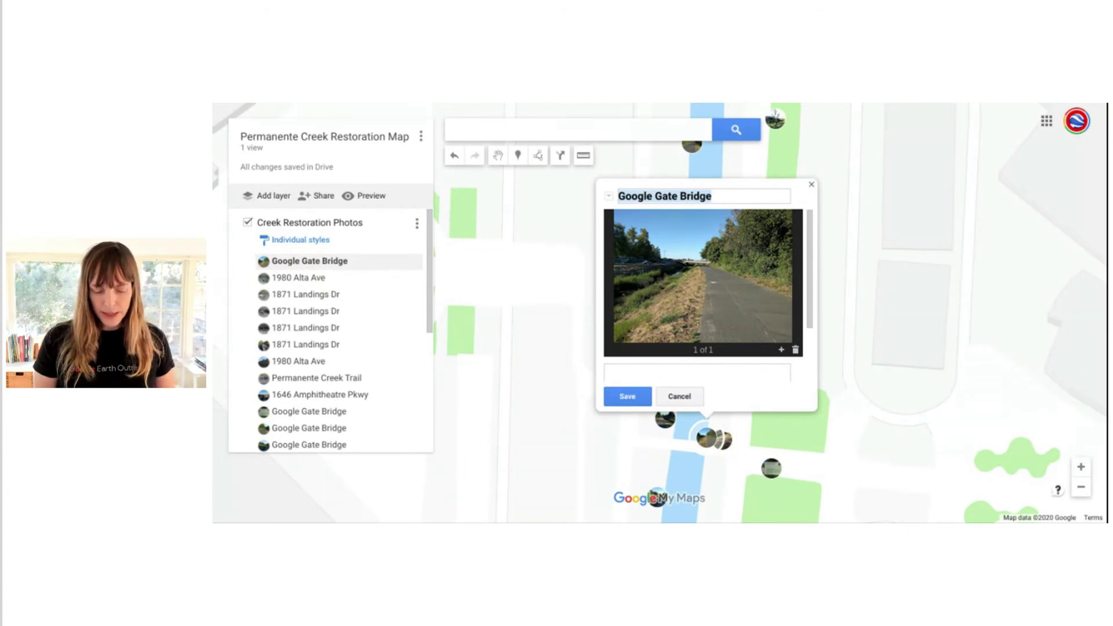
text(Shorelin)
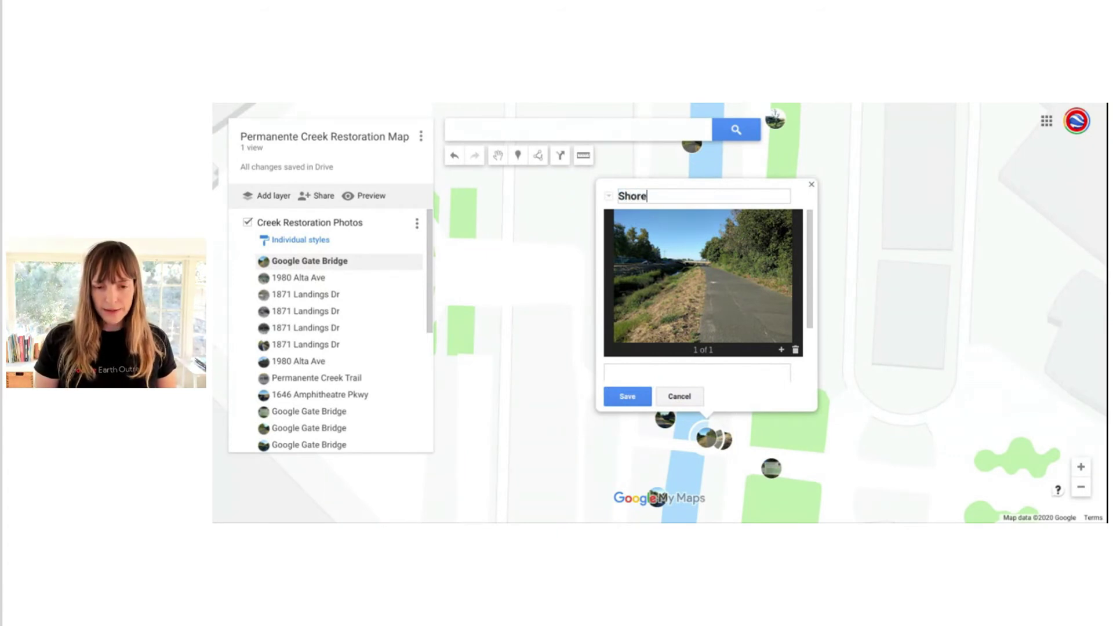
key(BackSpace)
key(BackSpace)
key(BackSpace)
key(BackSpace)
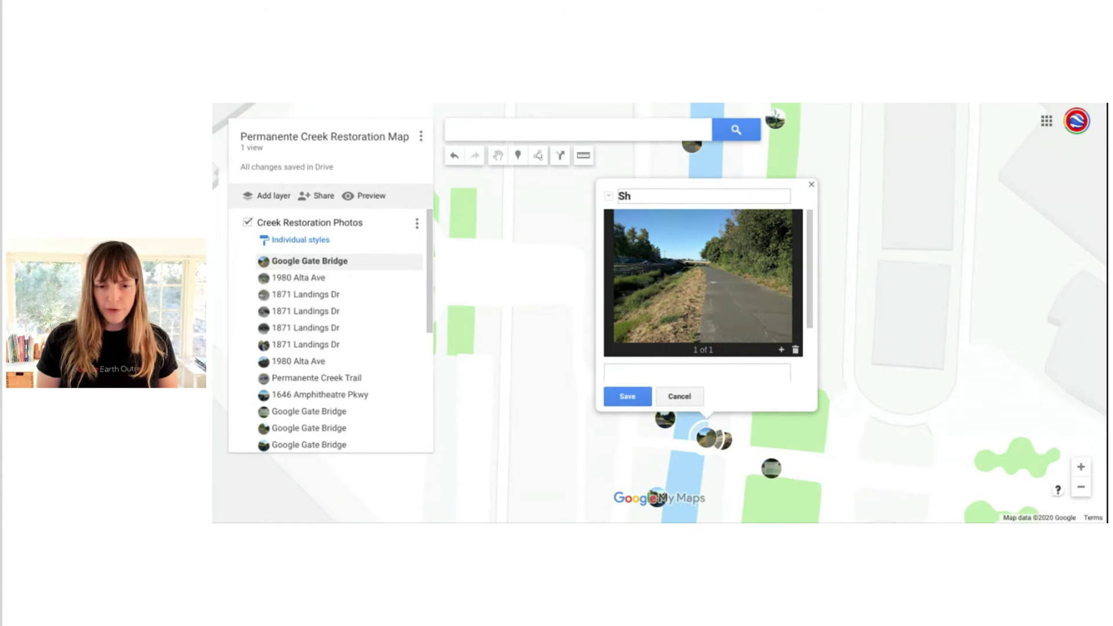
text(Riverban)
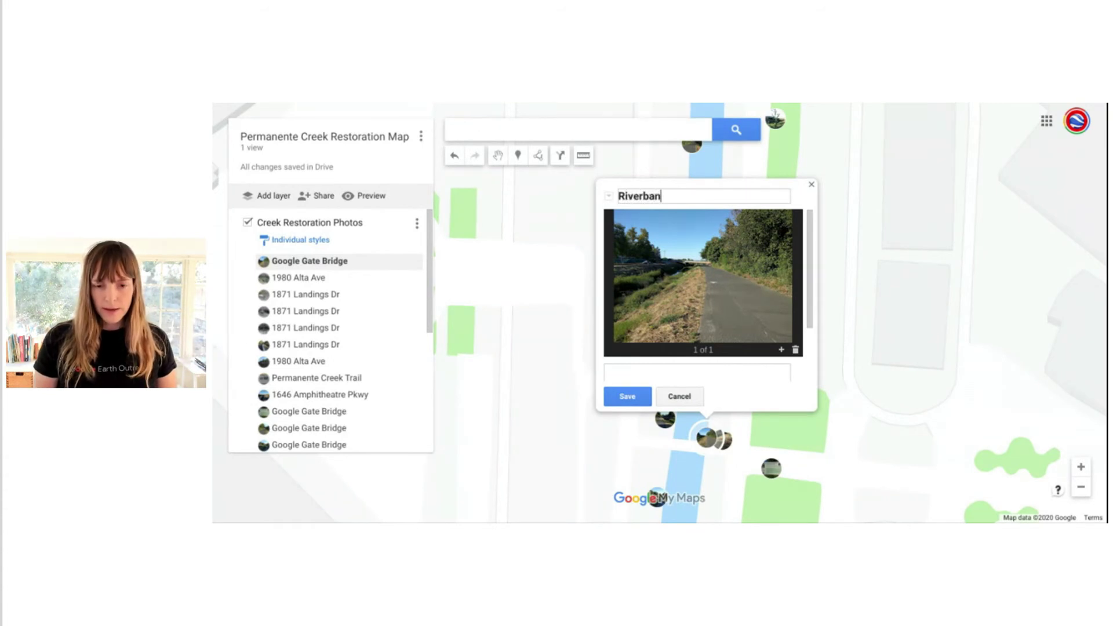
text(k vegetation)
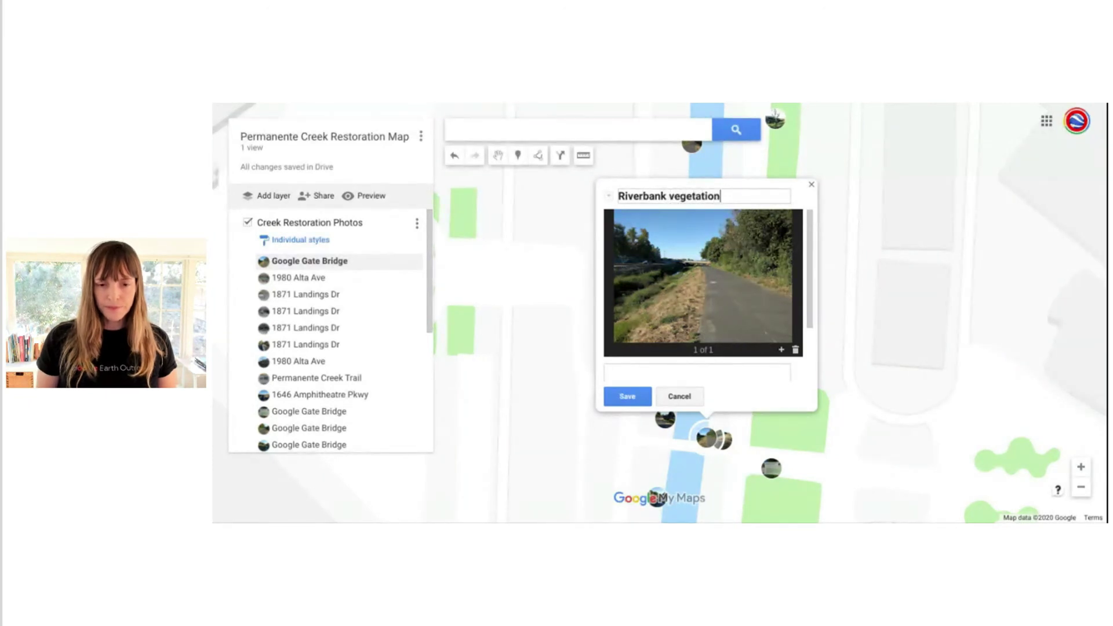
click(630, 398)
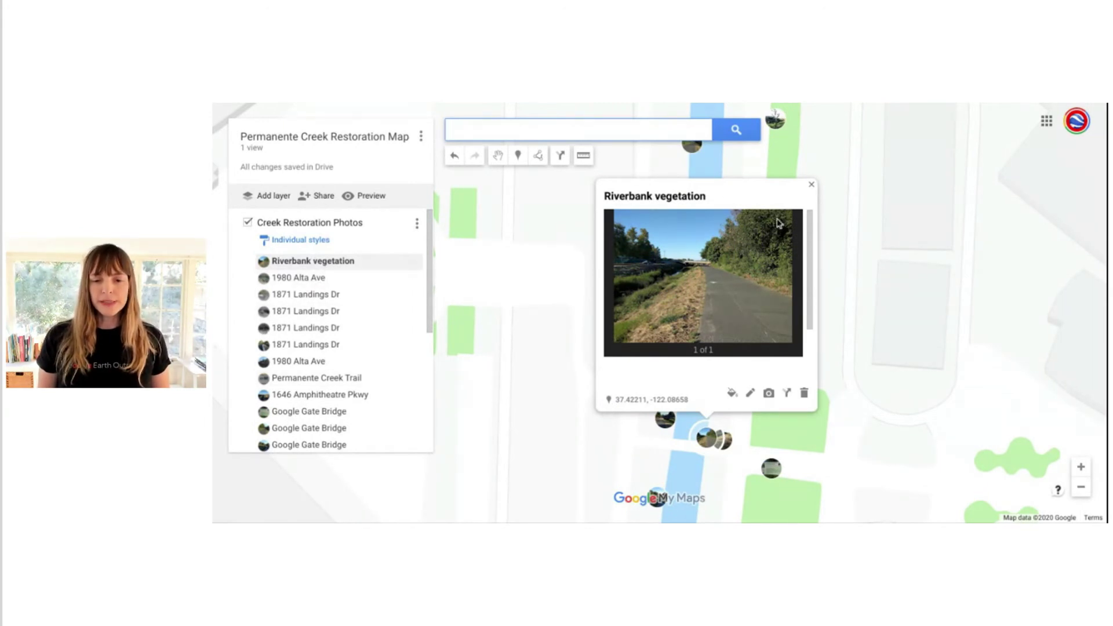
click(812, 185)
- Retitle the Permanente Creek Habitat Enhancement Project sign photo point, just east of the creek, as "Info Sign" and close its details
drag(765, 347, 776, 268)
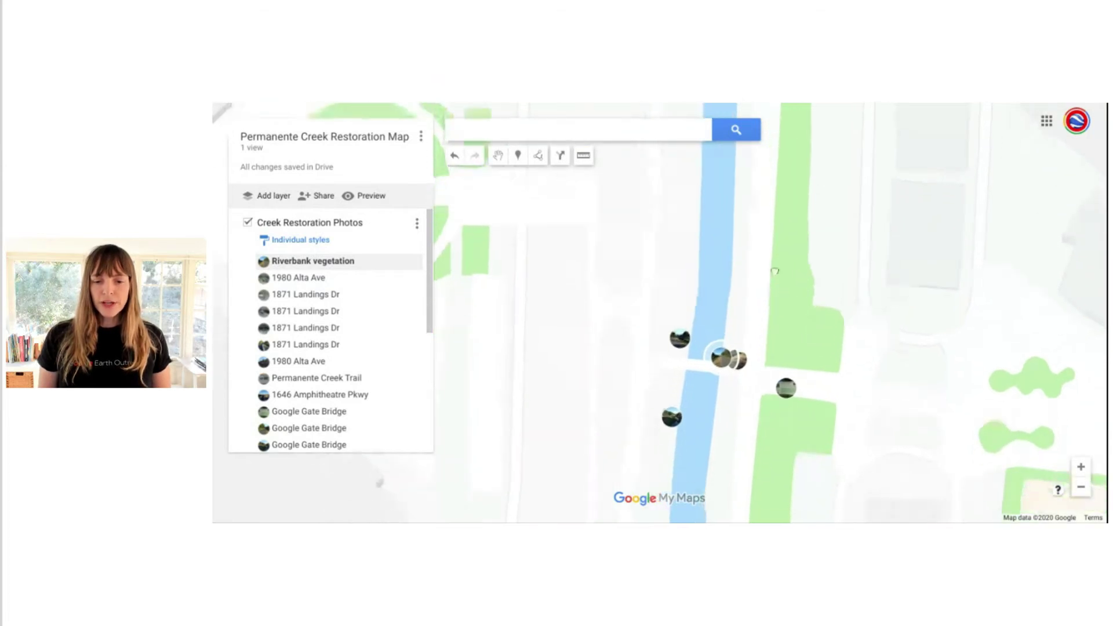
click(787, 378)
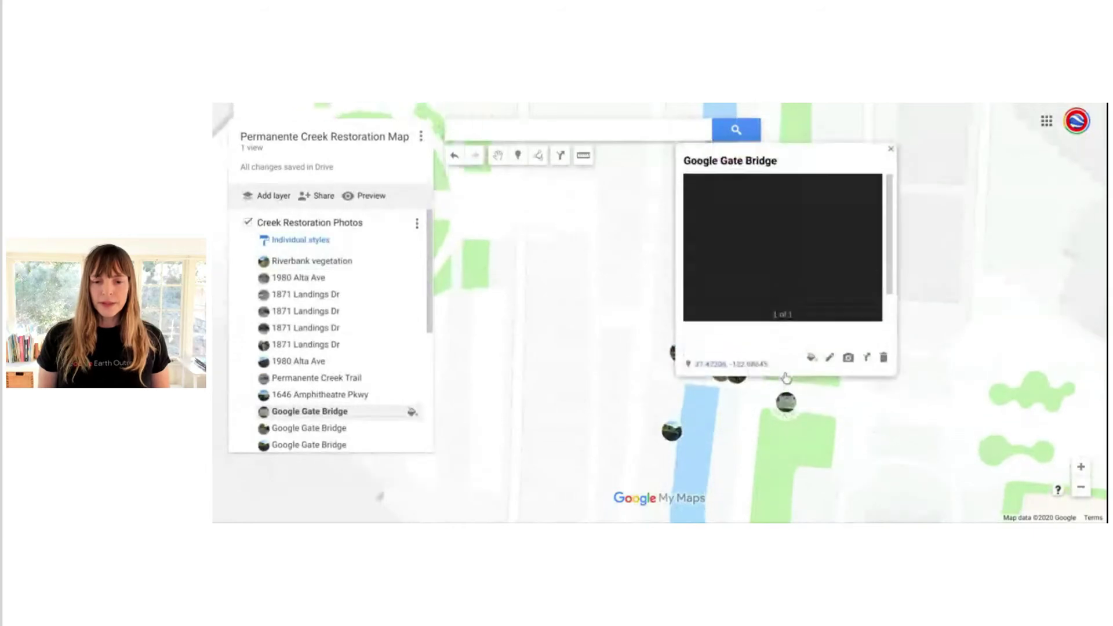
click(830, 358)
text(Info Sign)
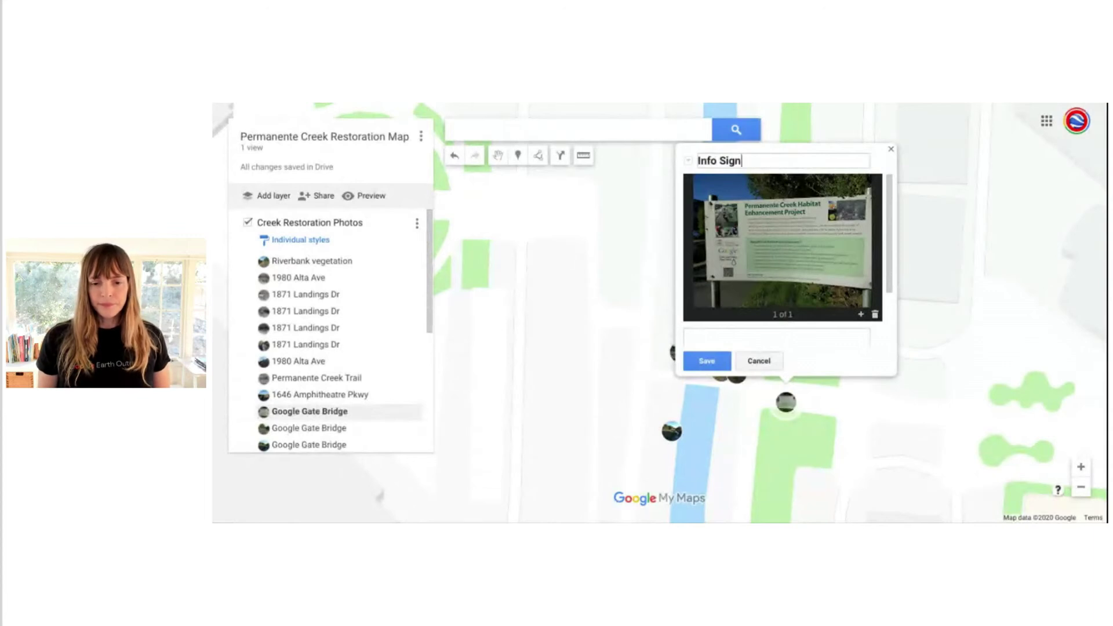
click(707, 360)
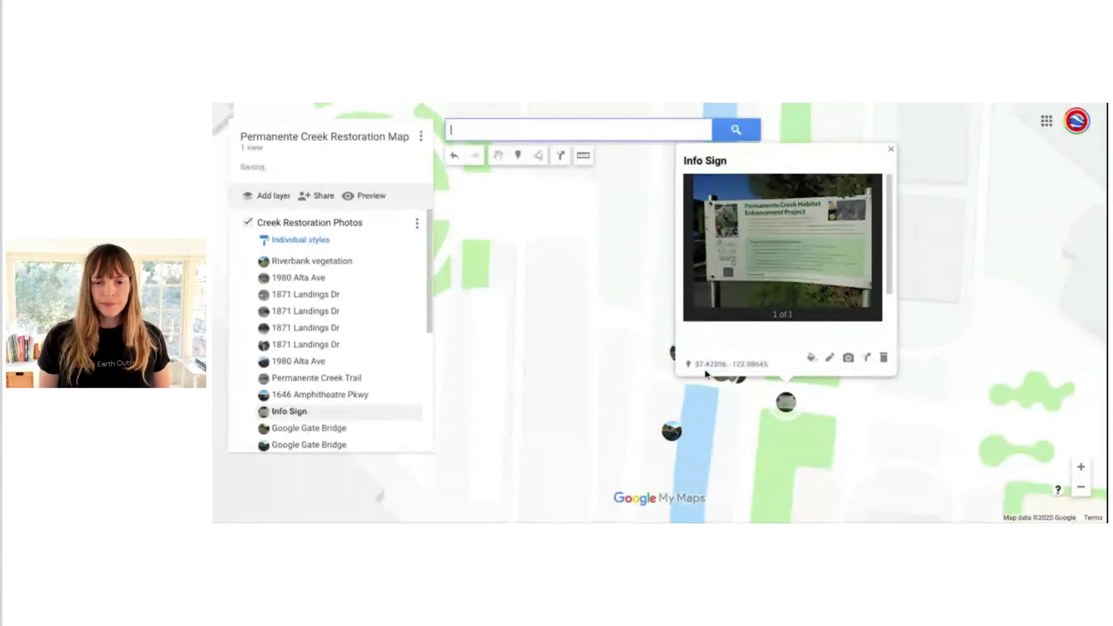
click(891, 149)
- Look at the photo points on both sides of the creek just south and north of Amphitheatre Pkwy
scroll(807, 385, up, 1)
drag(807, 385, 800, 471)
drag(760, 231, 787, 493)
mouse_move(748, 249)
mouse_down()
mouse_move(757, 313)
mouse_move(739, 413)
mouse_up()
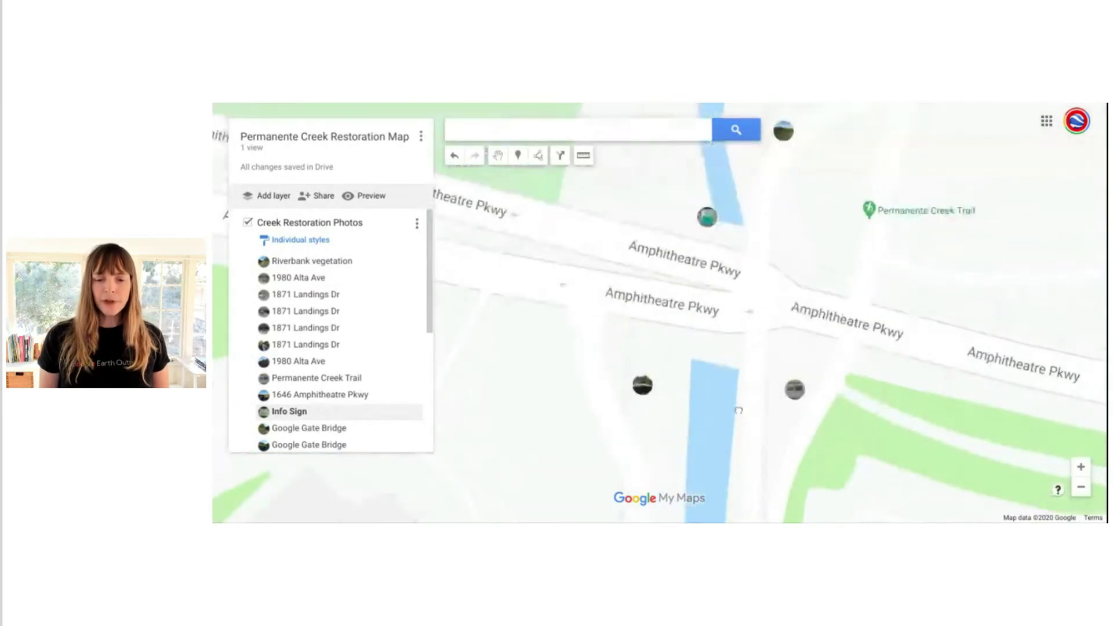
click(797, 394)
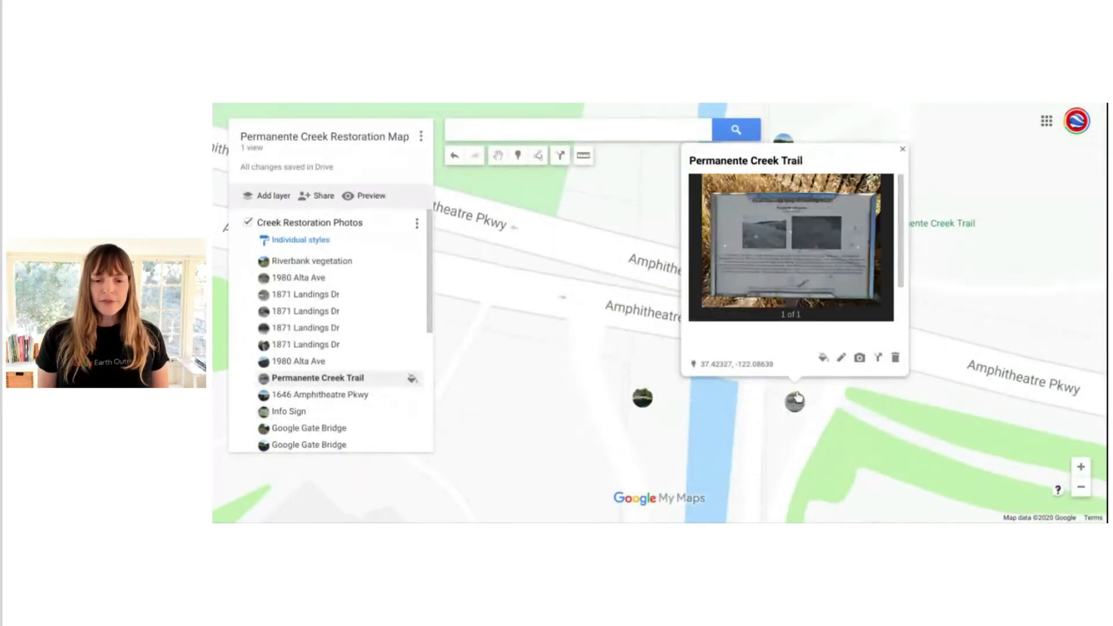
click(642, 394)
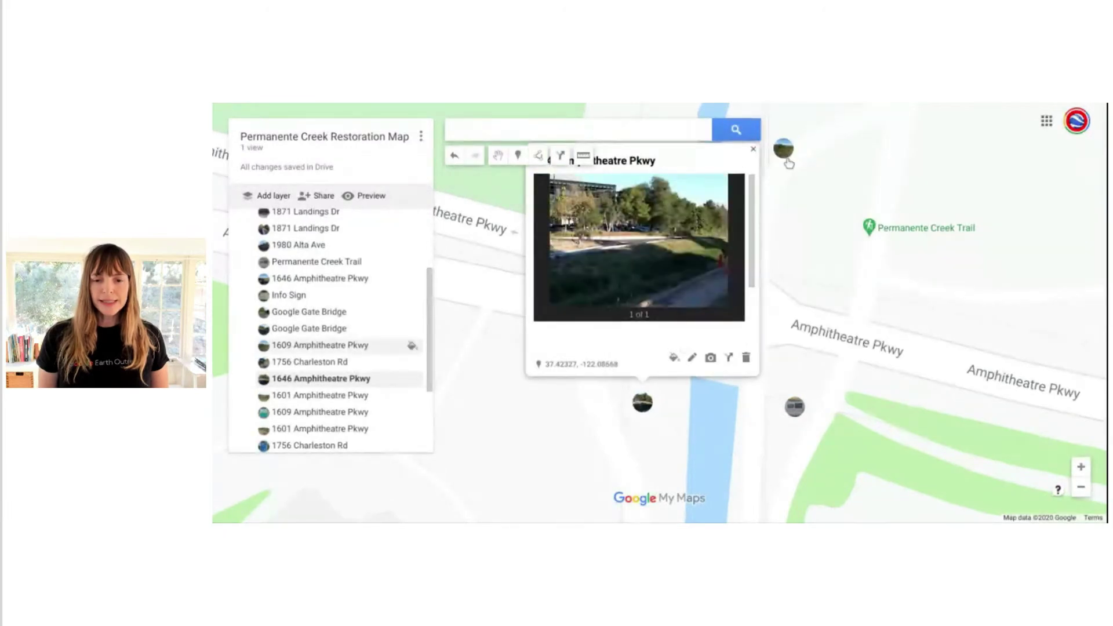
click(784, 149)
- Remove the Google Maps place details from the Permanente Creek sign photo point, north of Amphitheatre Pkwy beside the creek
click(708, 487)
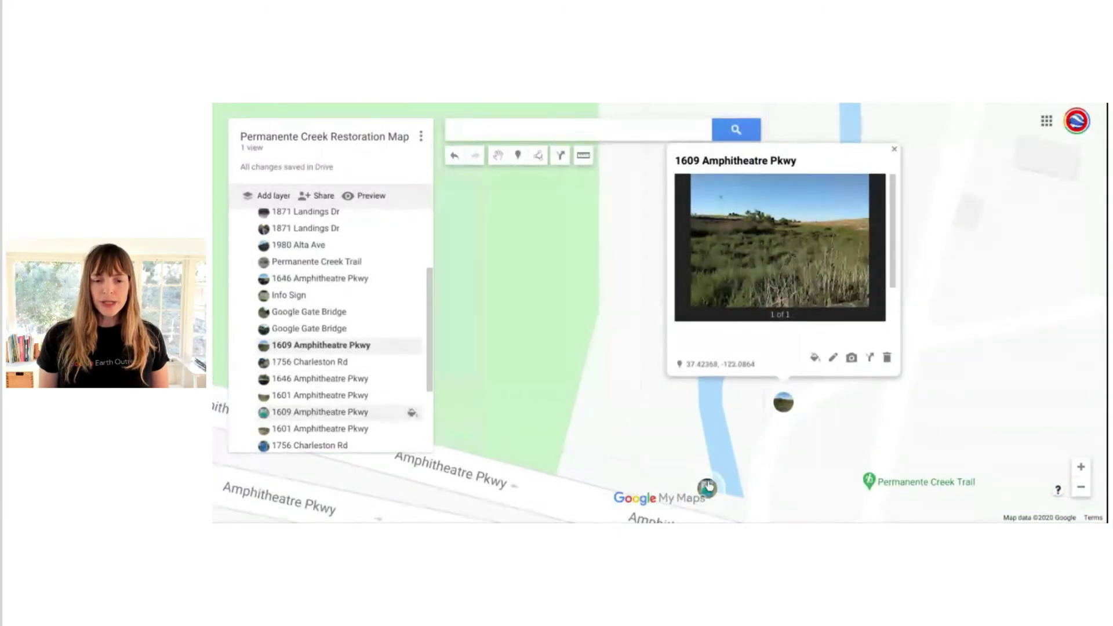
scroll(781, 336, down, 2)
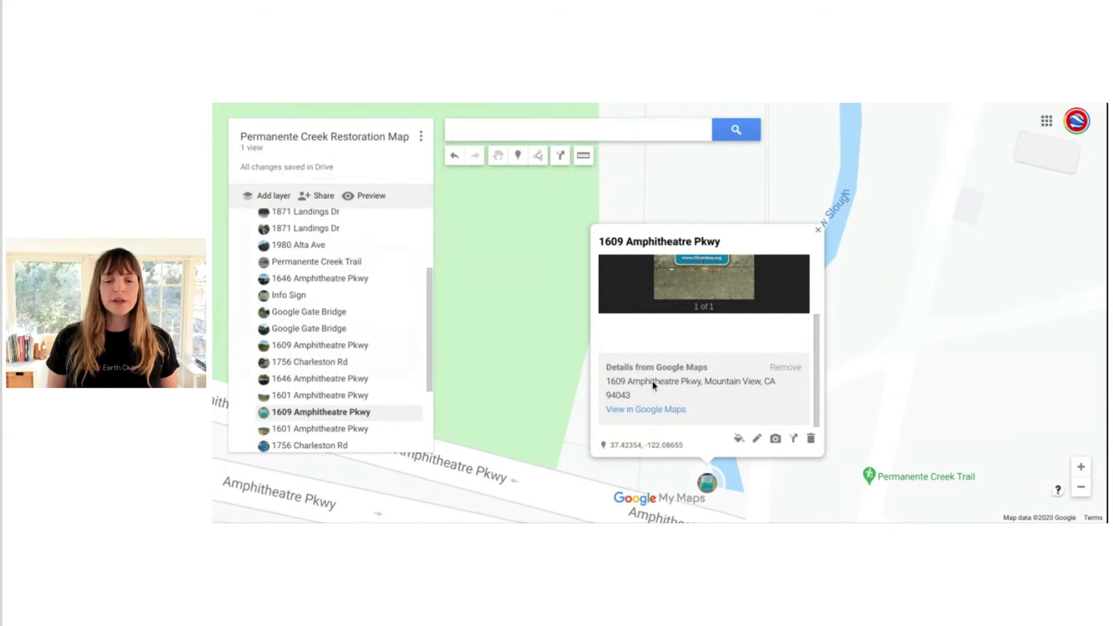
click(785, 372)
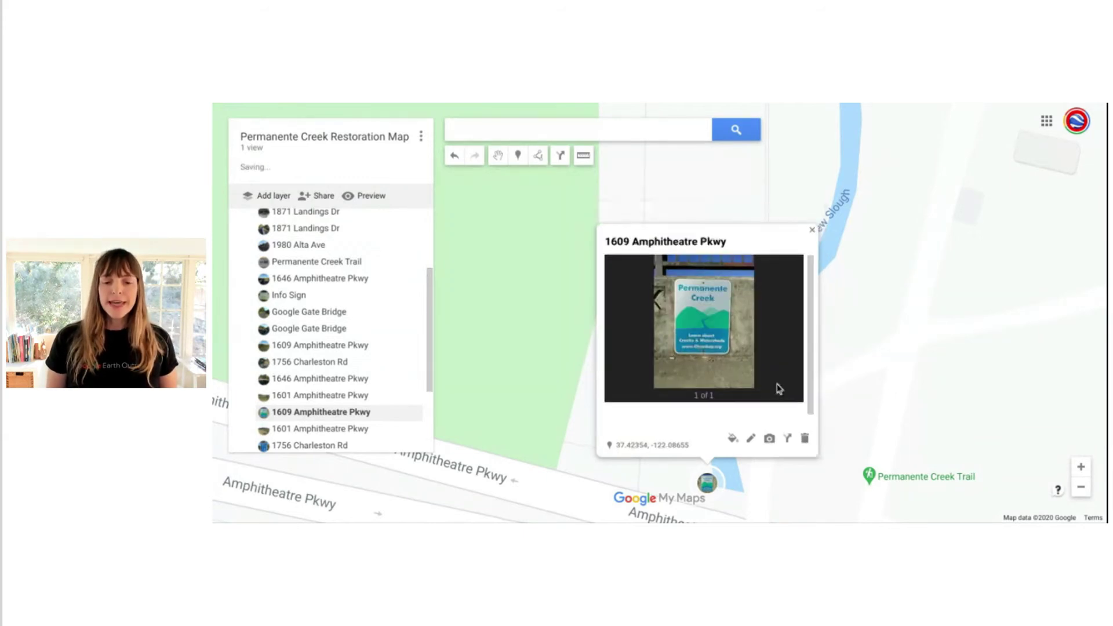
- Add the description "Creek sign" to the Permanente Creek sign photo point and close its details
click(752, 439)
click(722, 419)
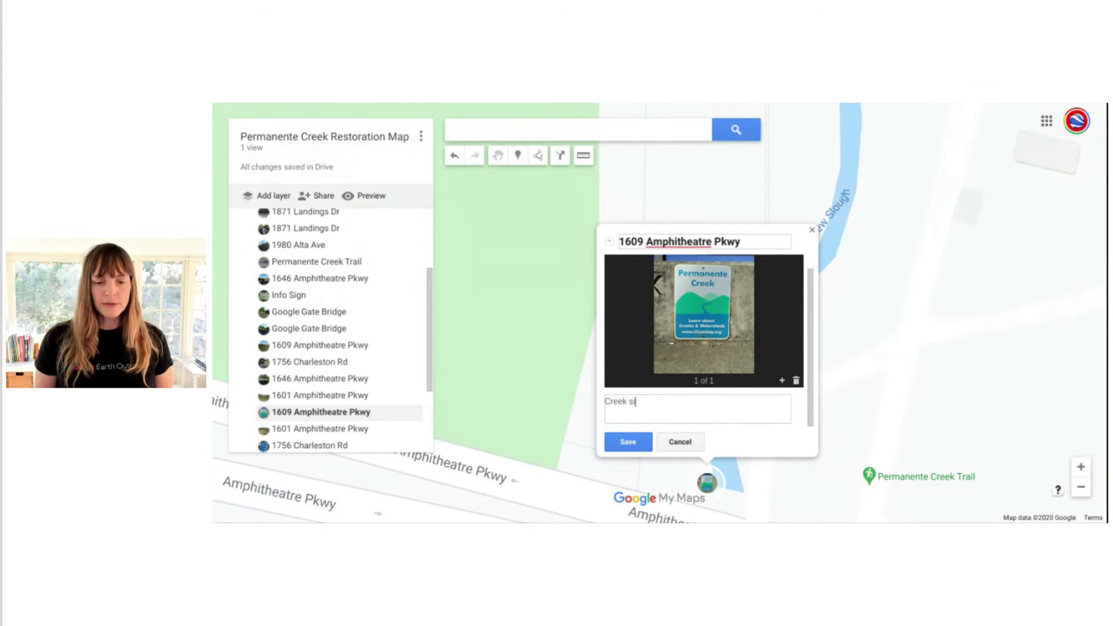
click(632, 440)
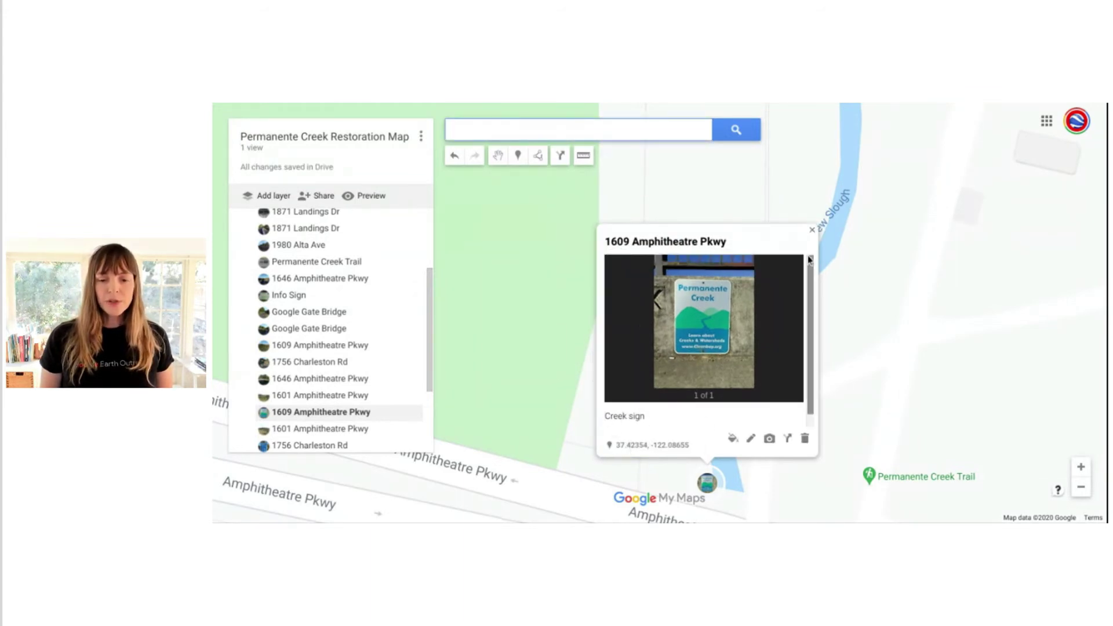
click(812, 230)
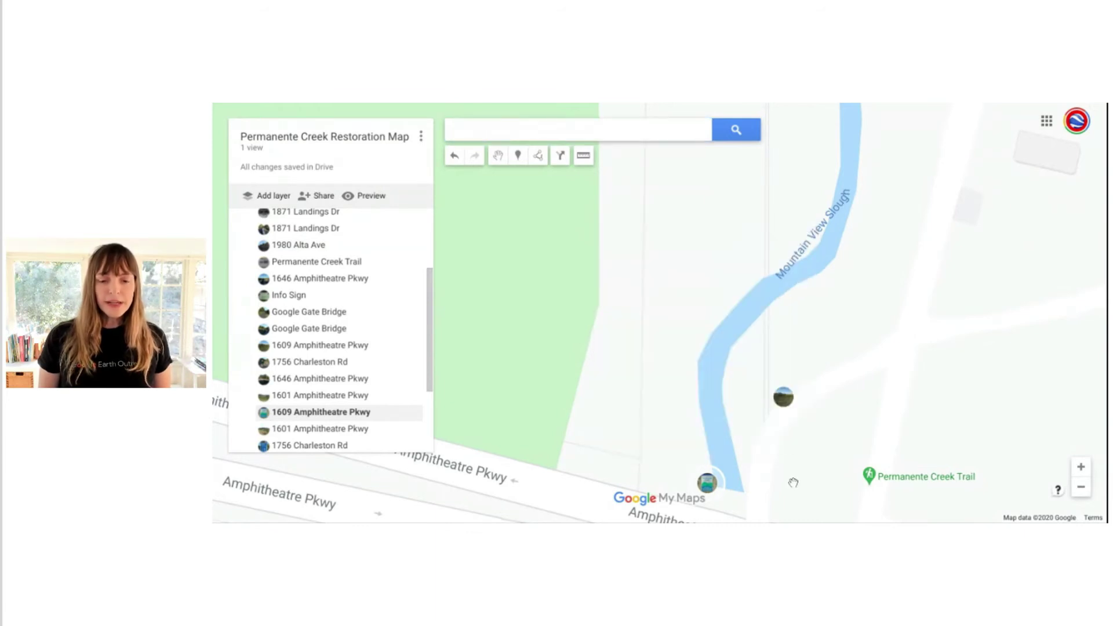
- Look over the full line of photo points along the creek, from Amphitheatre Pkwy to south of Charleston Rd
drag(792, 479, 772, 290)
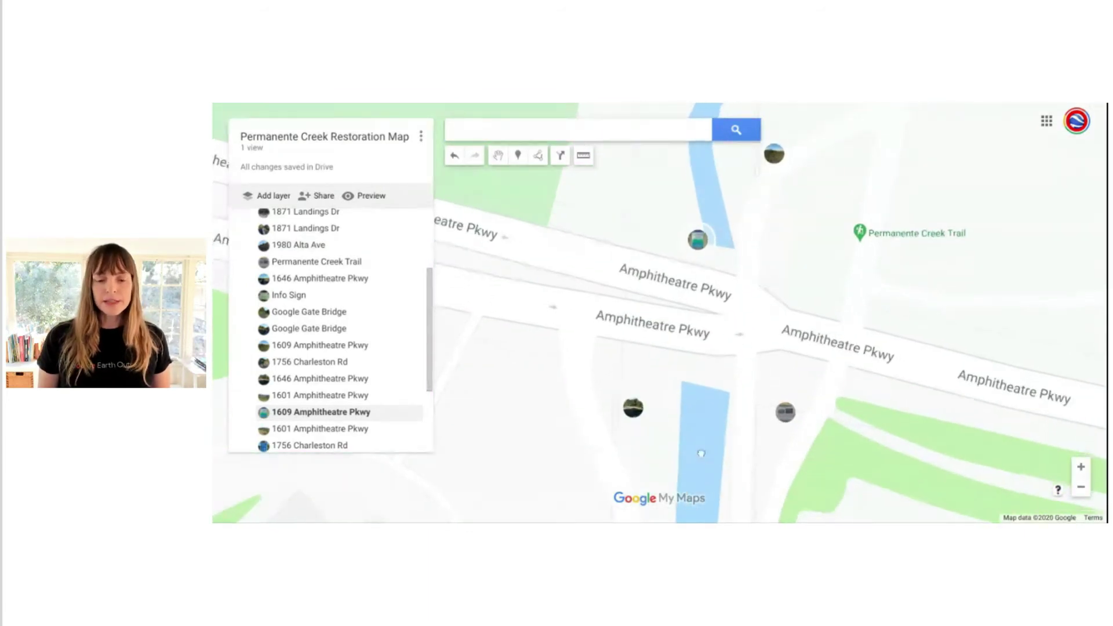
drag(701, 465, 711, 281)
drag(761, 467, 764, 232)
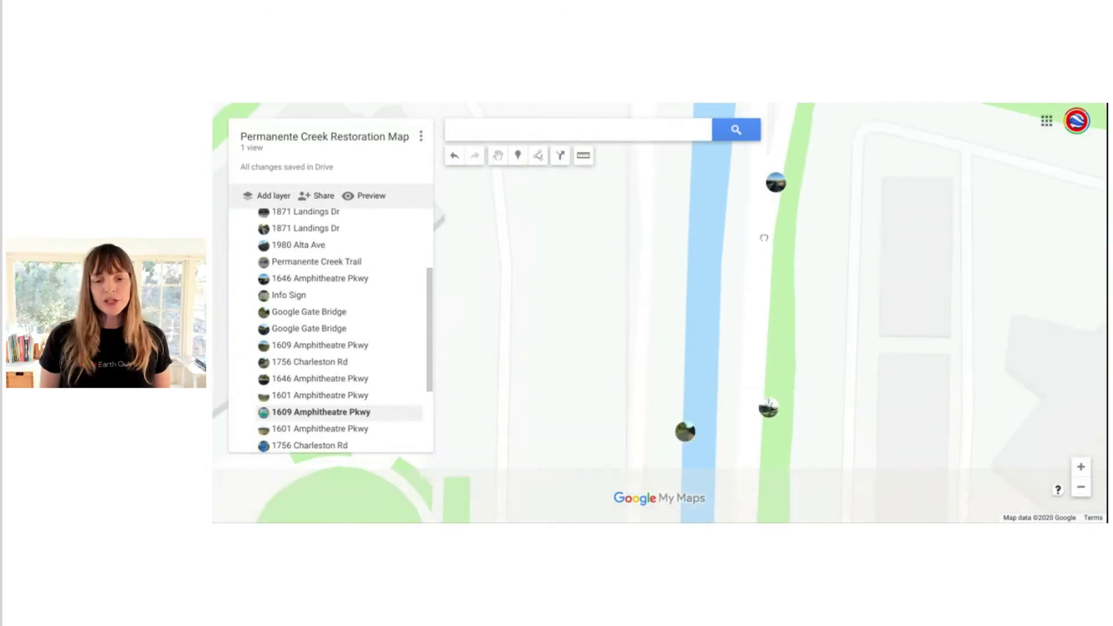
click(1081, 489)
click(1081, 489)
click(1081, 489)
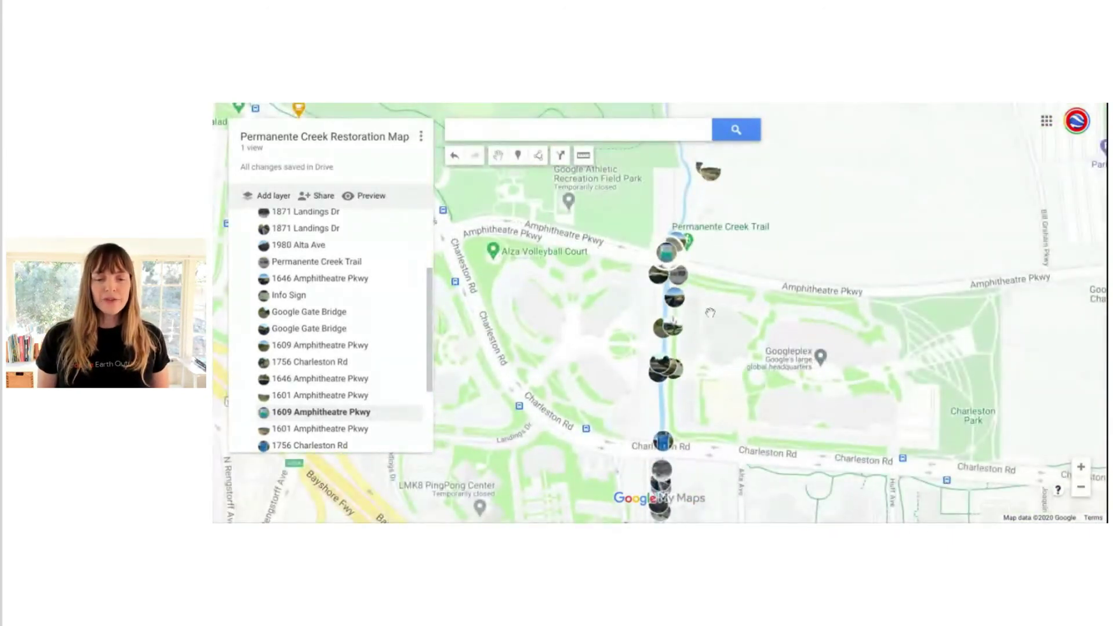
drag(711, 322, 738, 257)
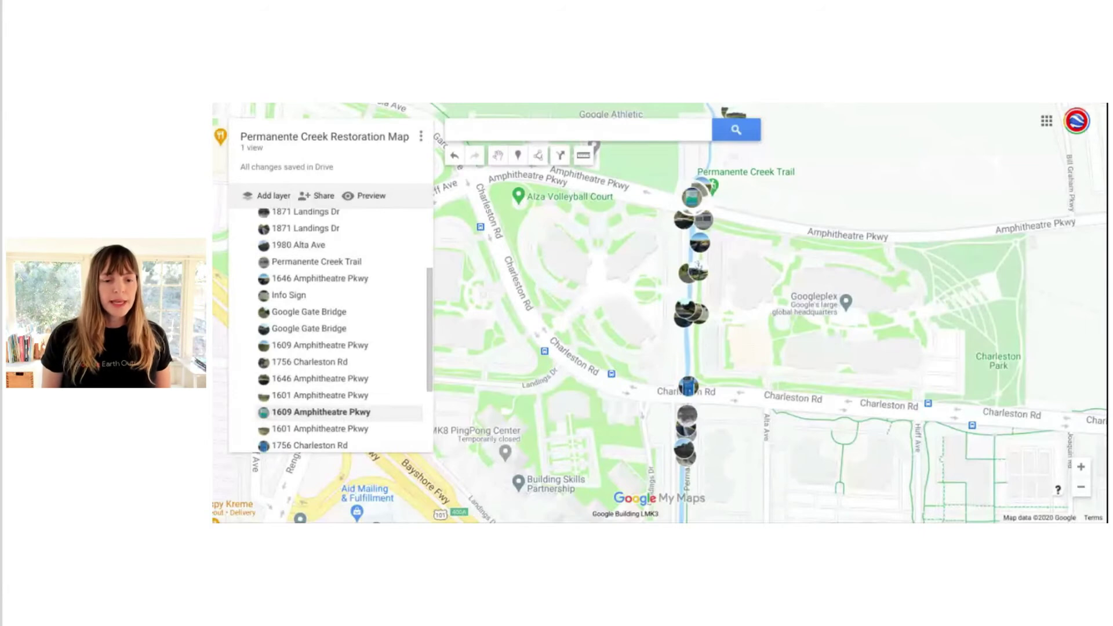
- Add a new layer to the map and import the Creek_Field_Day.gpx file from the device into it
drag(430, 301, 427, 234)
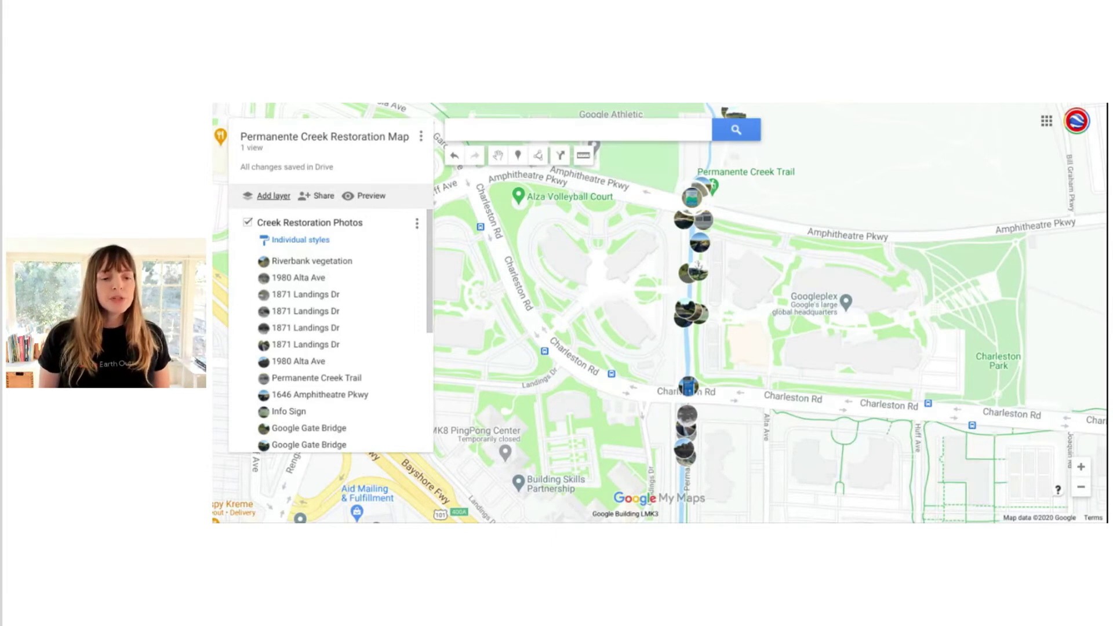
click(270, 197)
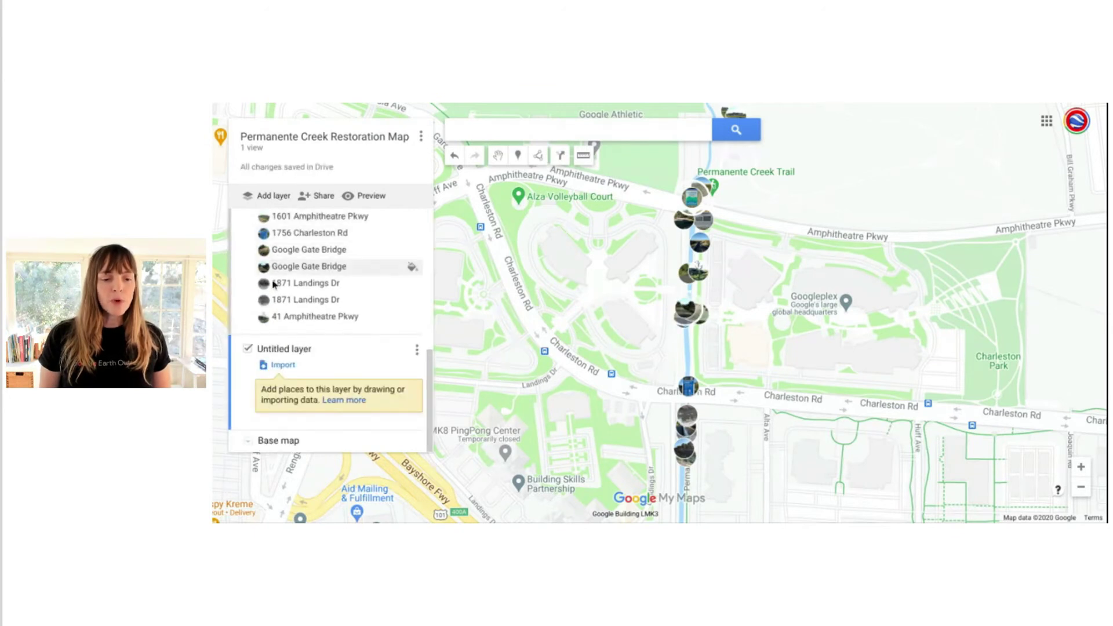
click(283, 365)
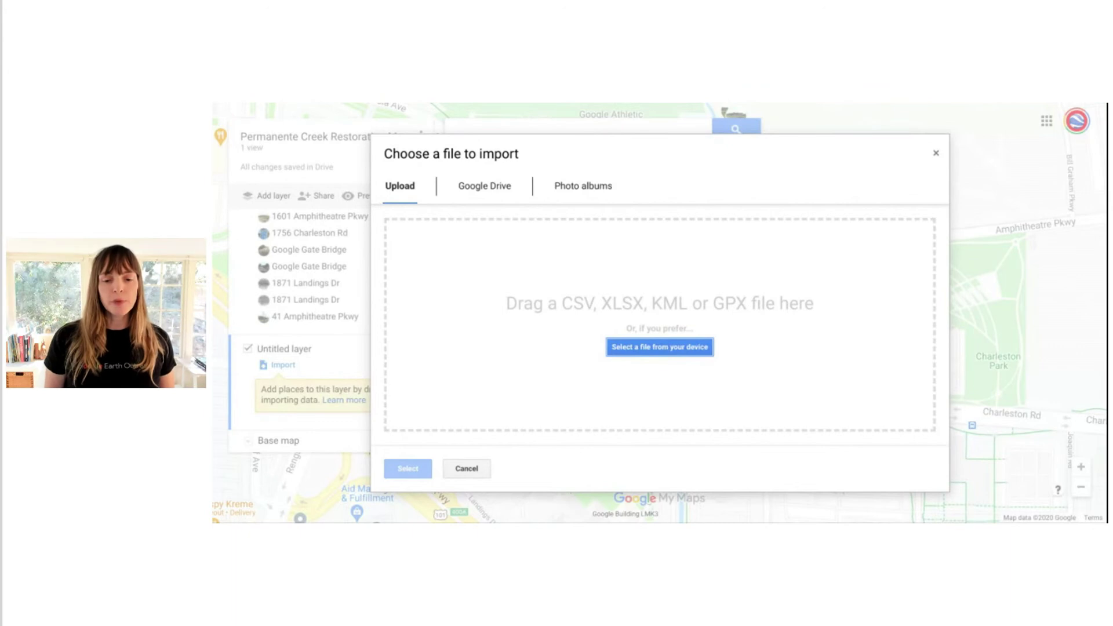
click(655, 348)
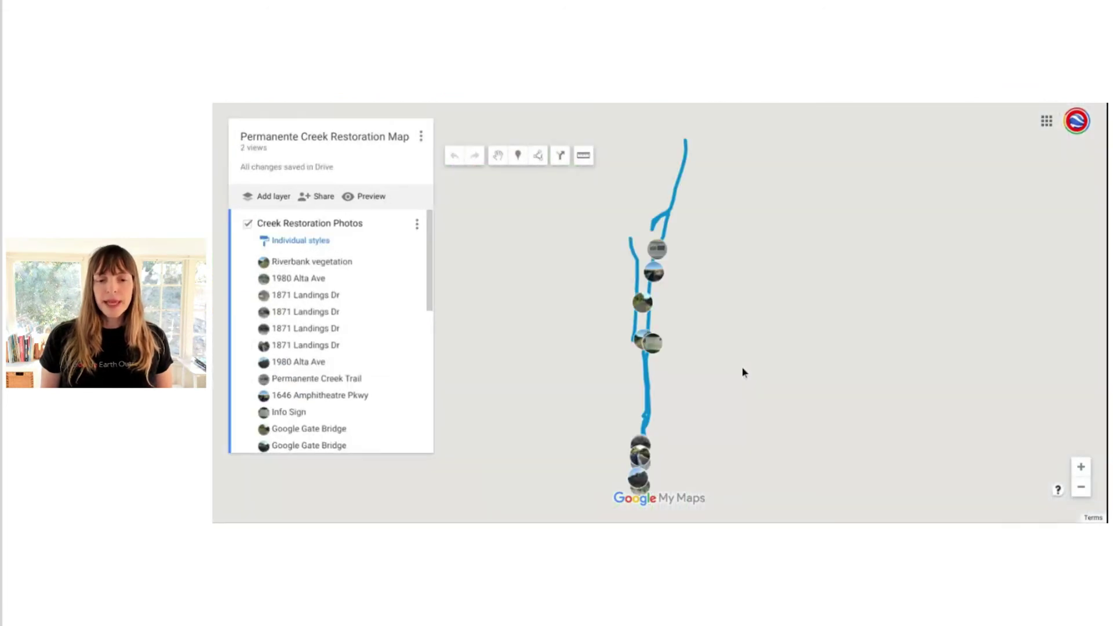
- Rename the imported Creek_Field_Day.gpx layer to "GPS Track"
drag(710, 239, 837, 241)
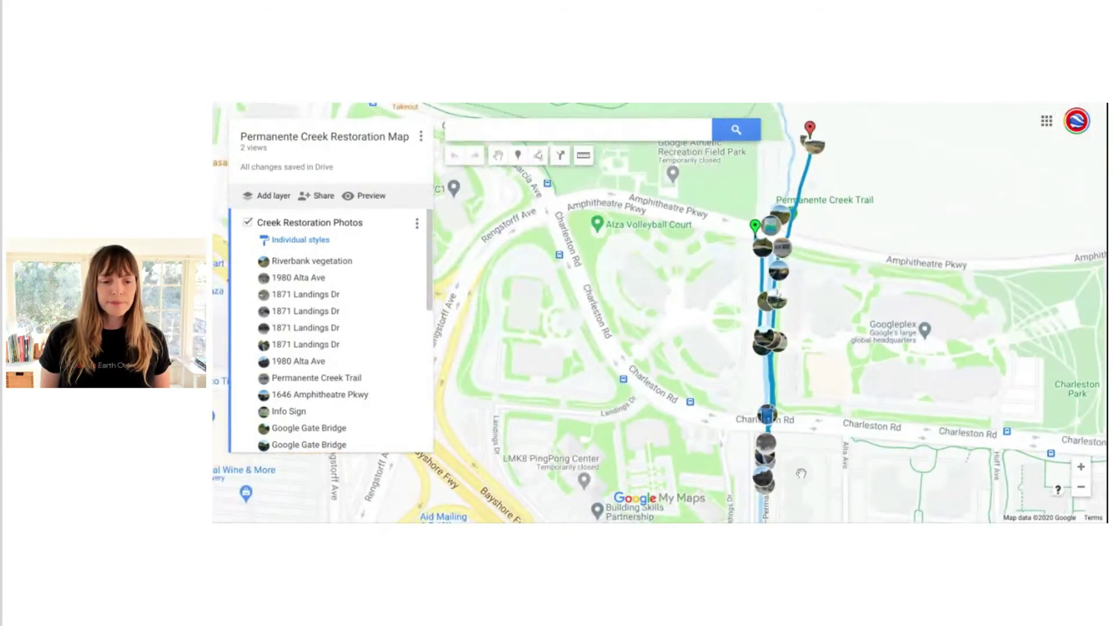
scroll(410, 258, down, 8)
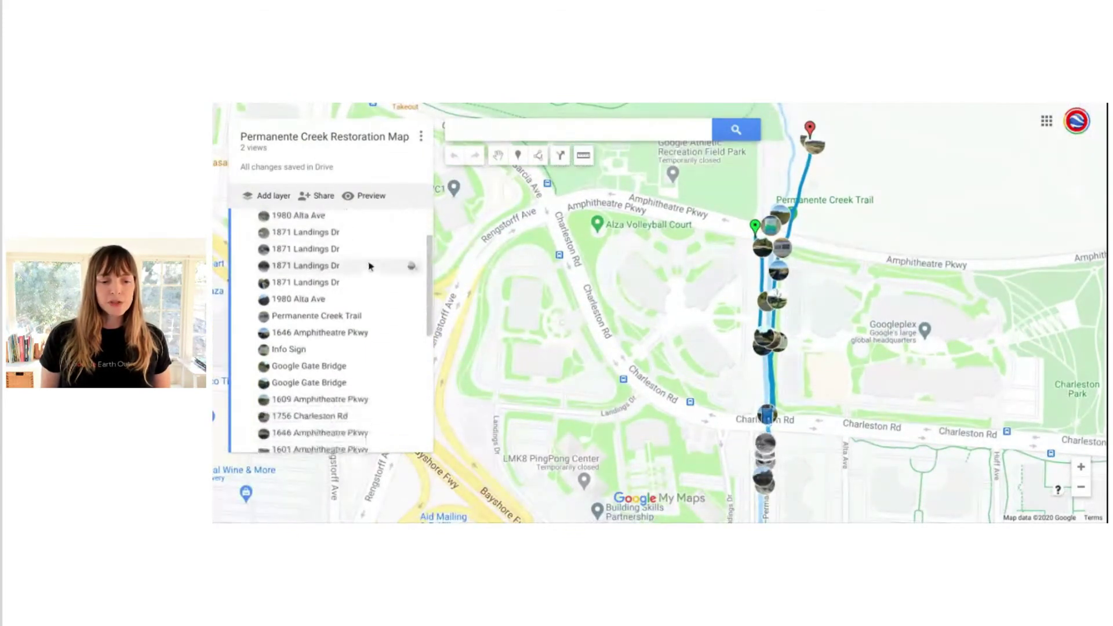
click(301, 344)
click(293, 344)
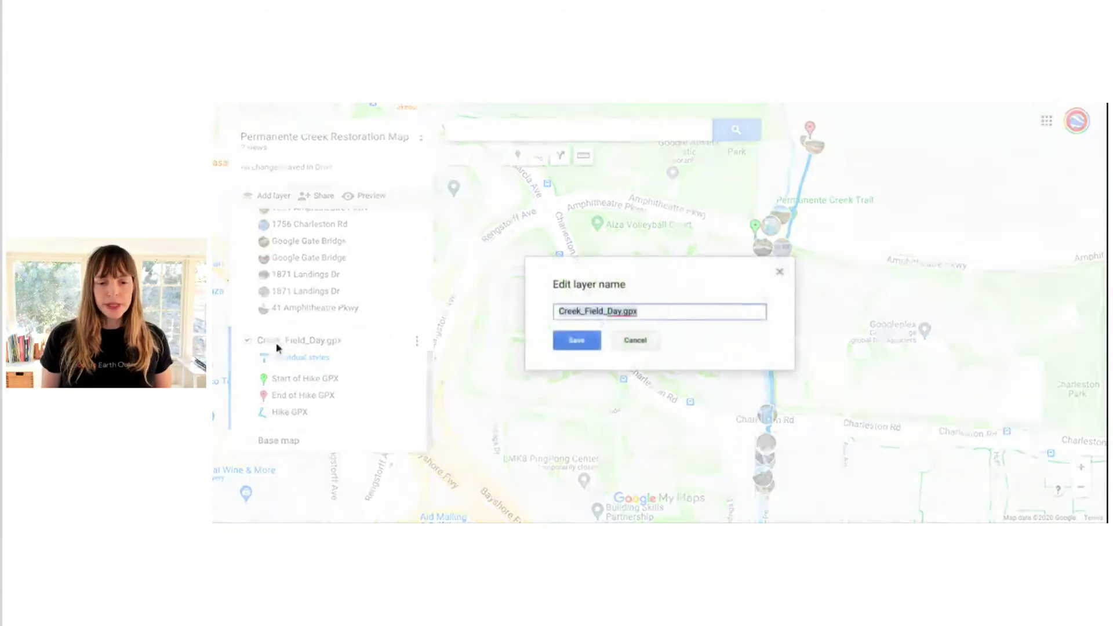
text(GPS Track)
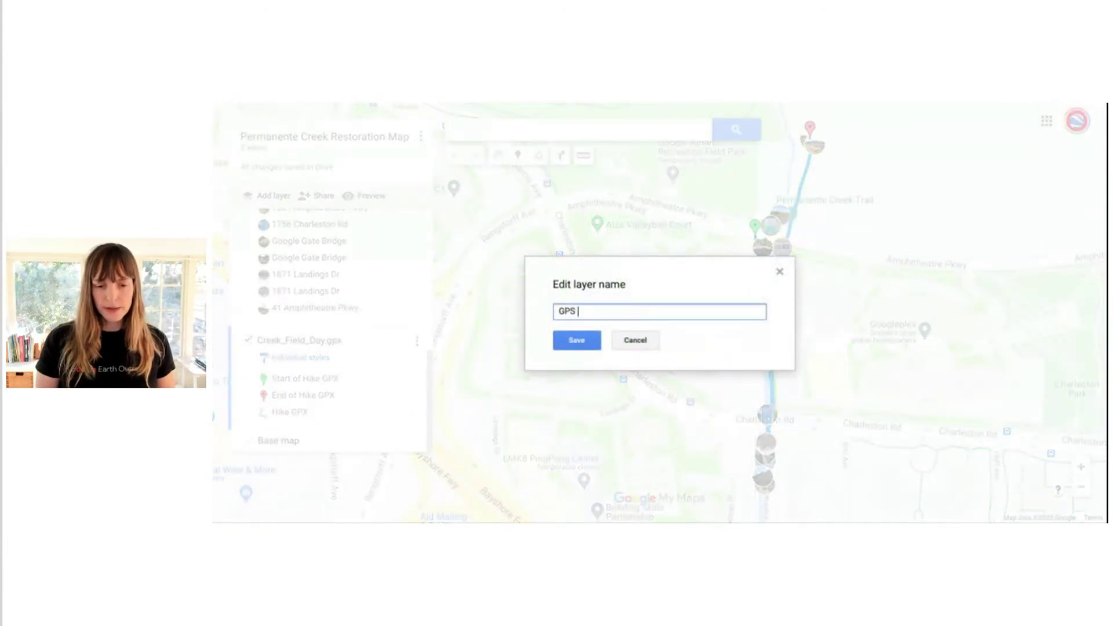
click(588, 337)
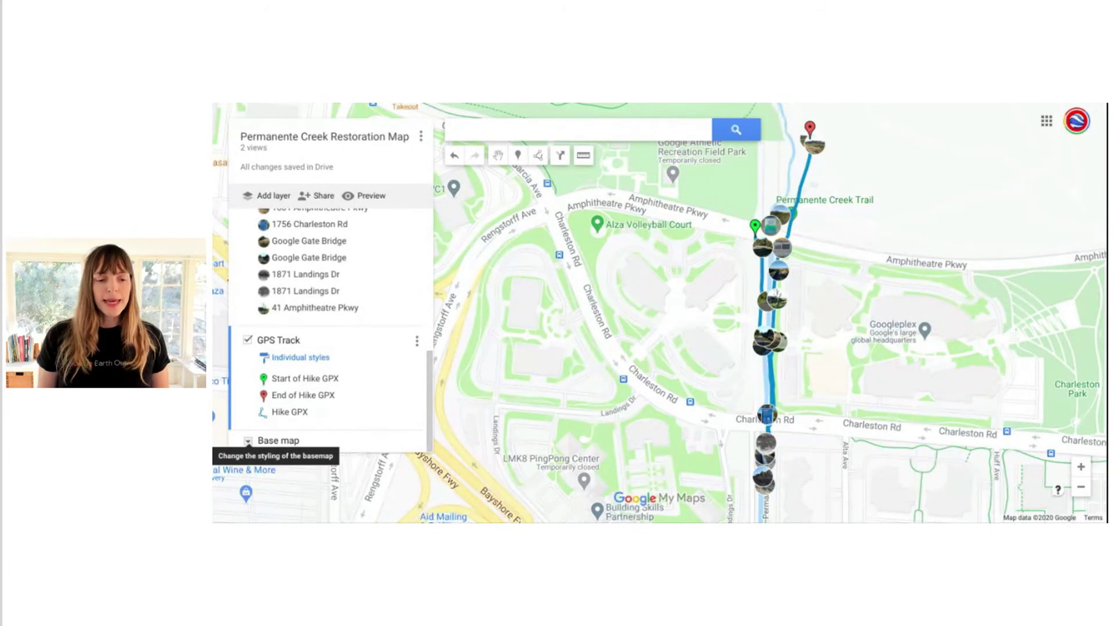
- Change the base map style to satellite imagery
click(248, 441)
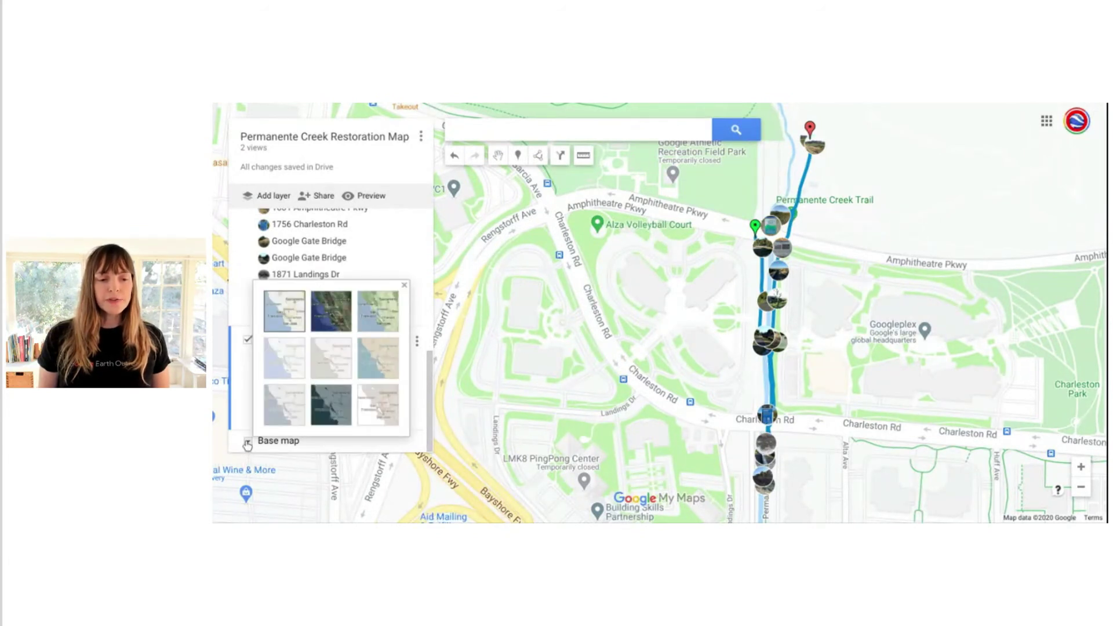
click(378, 306)
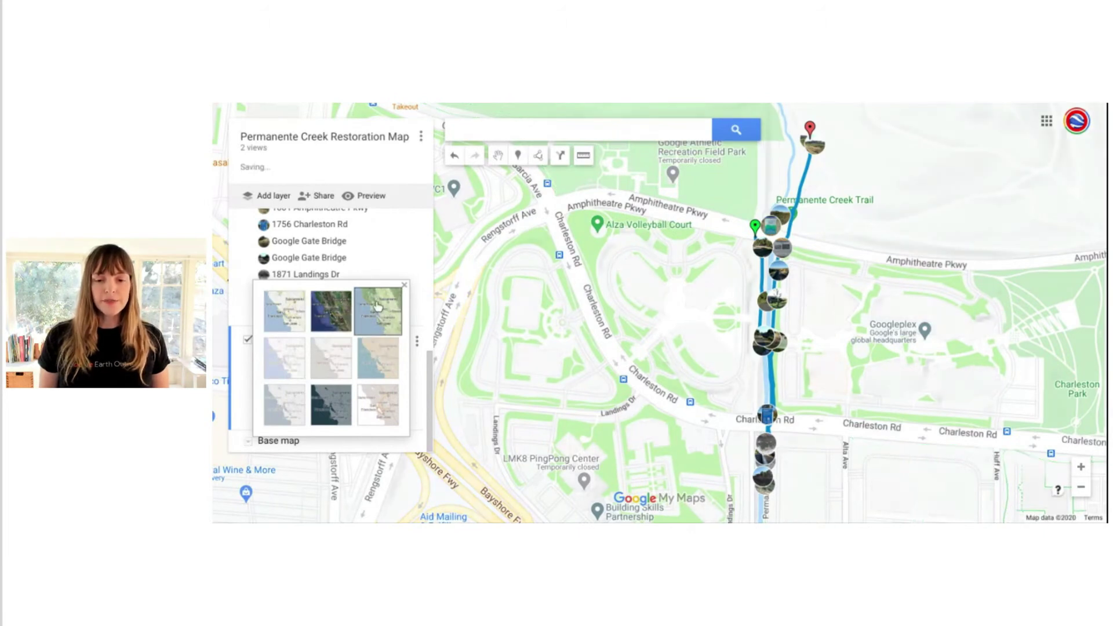
click(341, 313)
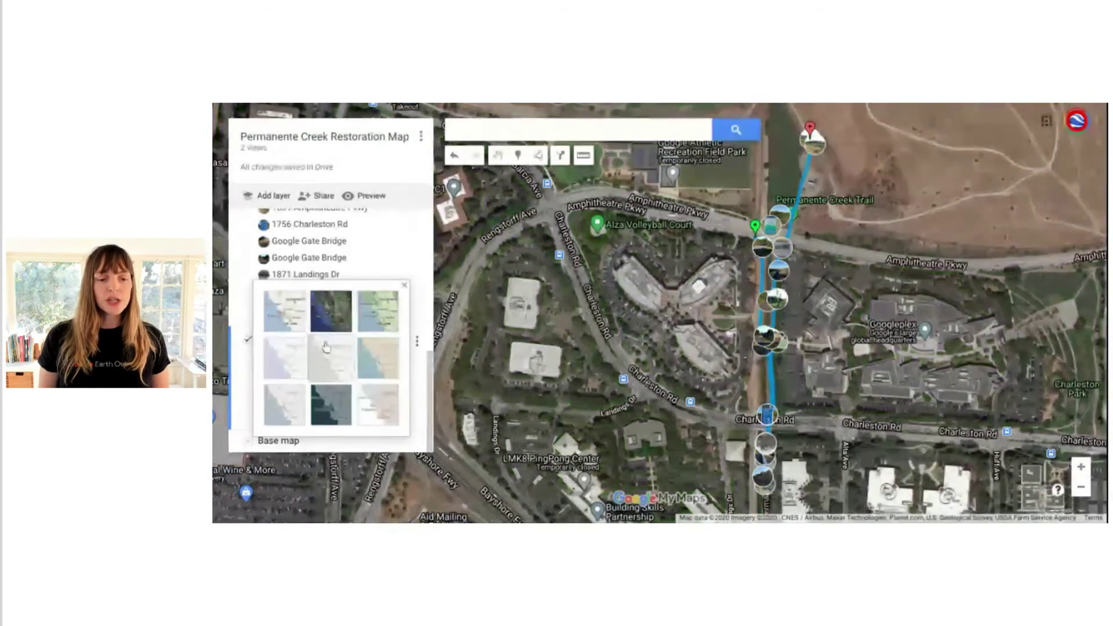
- Try the base map style in the middle of the style grid, and settle on the Light Political base map
click(335, 363)
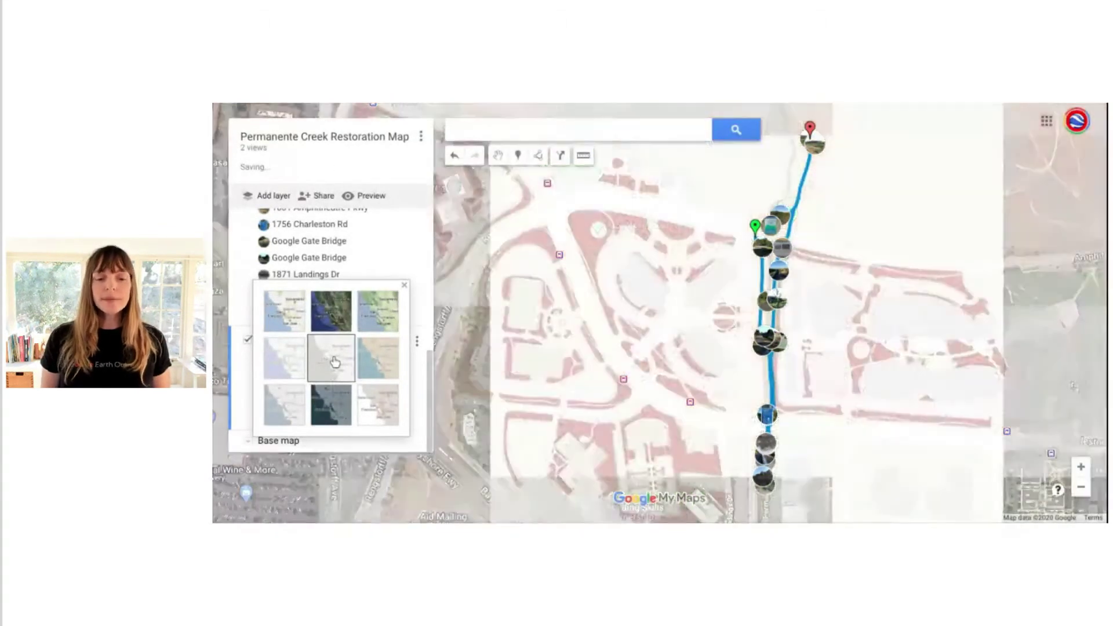
click(293, 357)
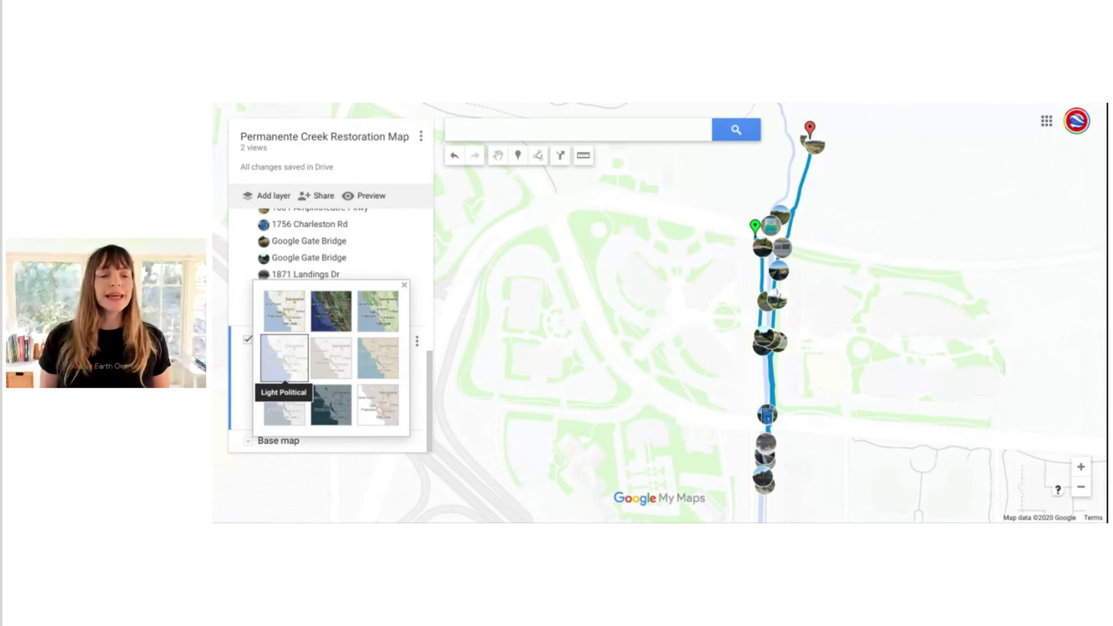
click(405, 285)
drag(667, 269, 636, 276)
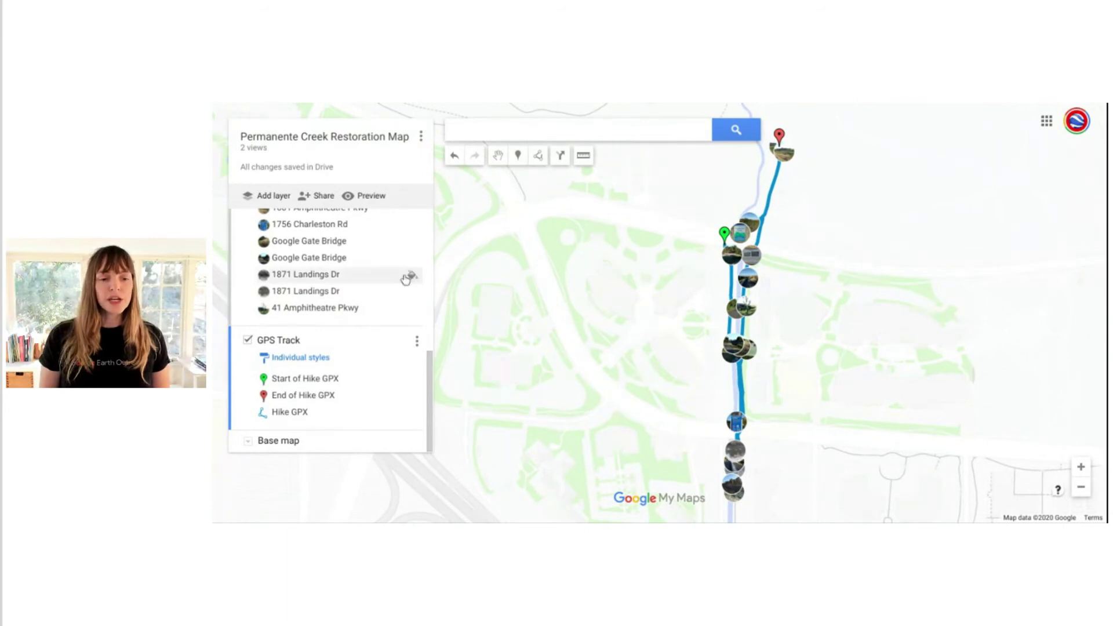
- Enable link sharing for the map and make it public so everyone on the internet can find and access it
click(321, 196)
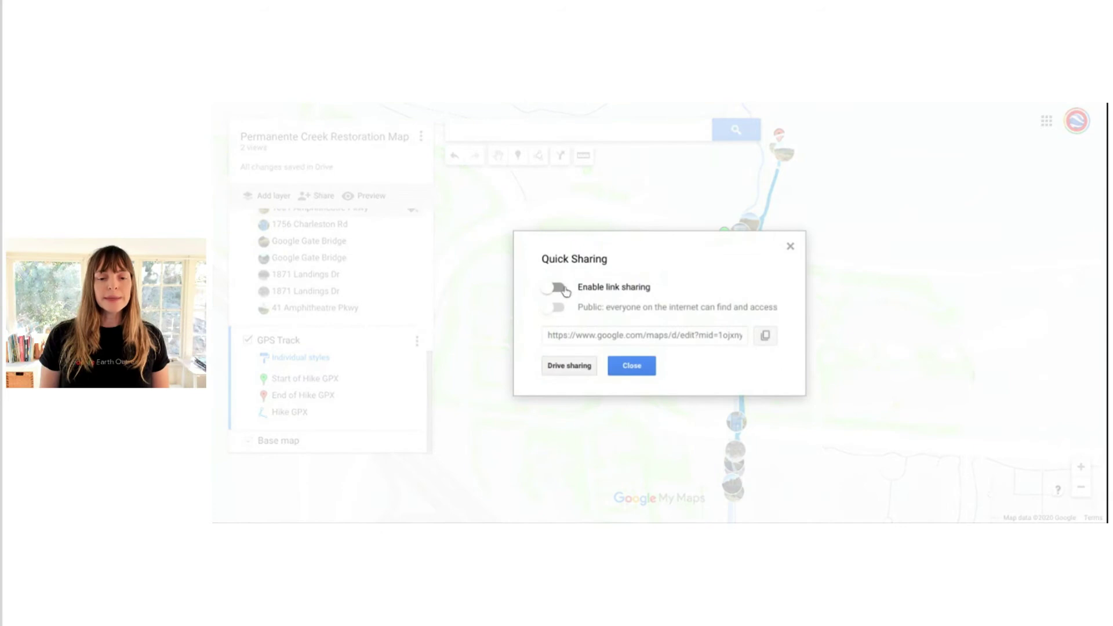
click(558, 290)
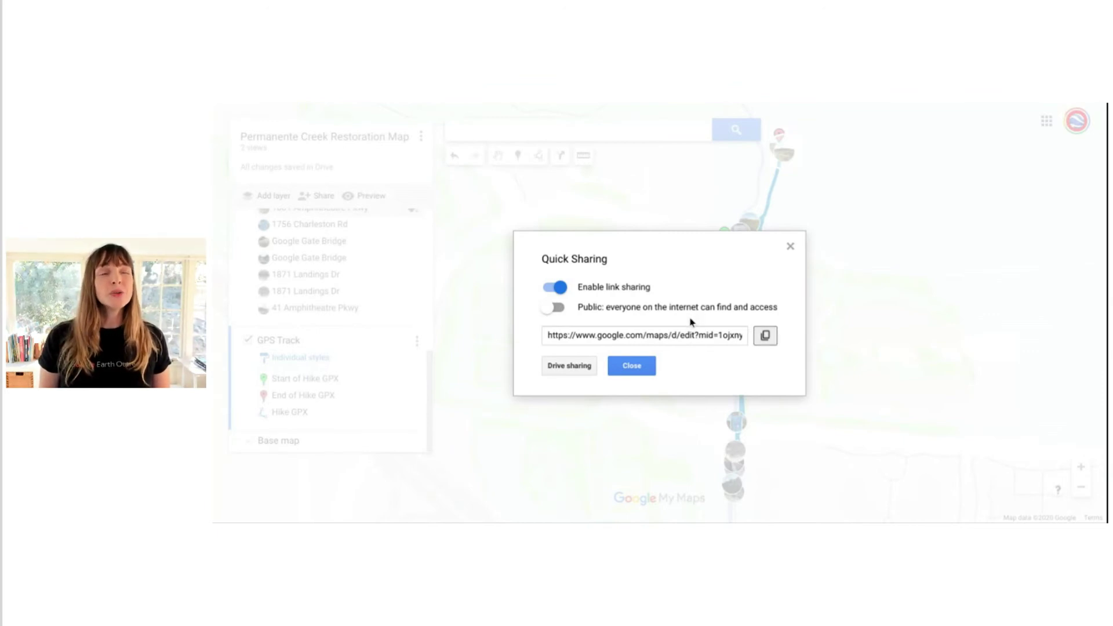
click(560, 310)
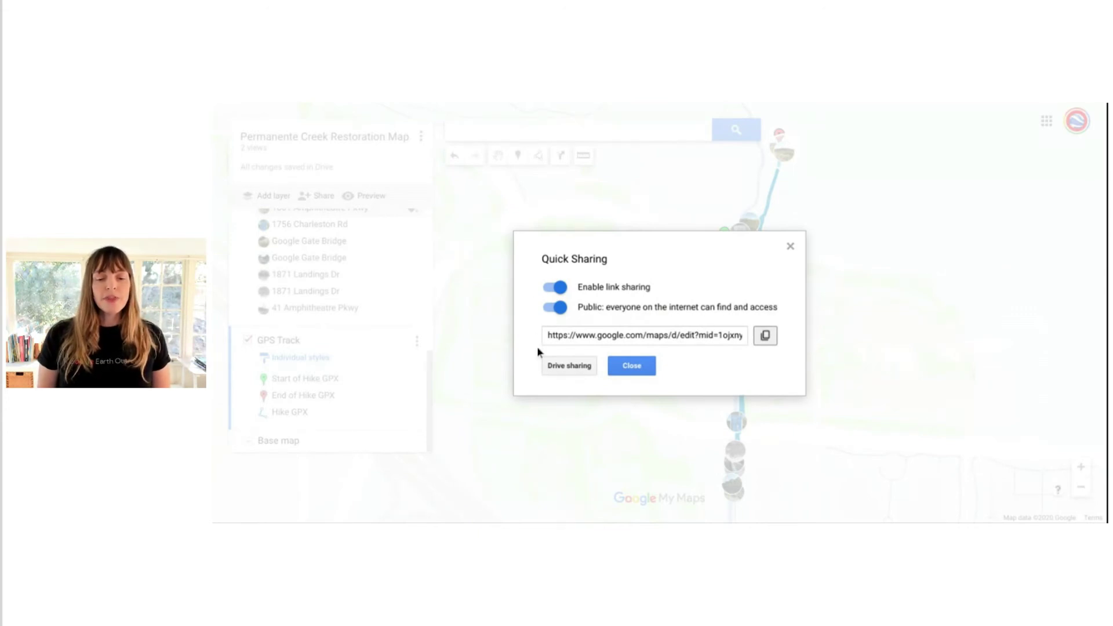
click(632, 367)
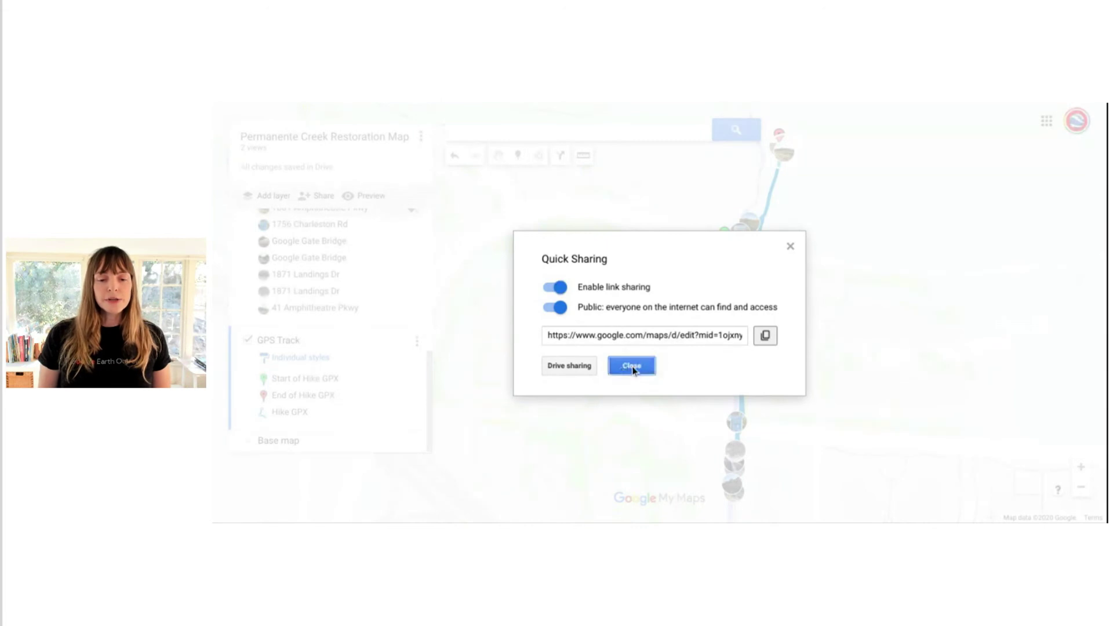
drag(638, 319, 614, 333)
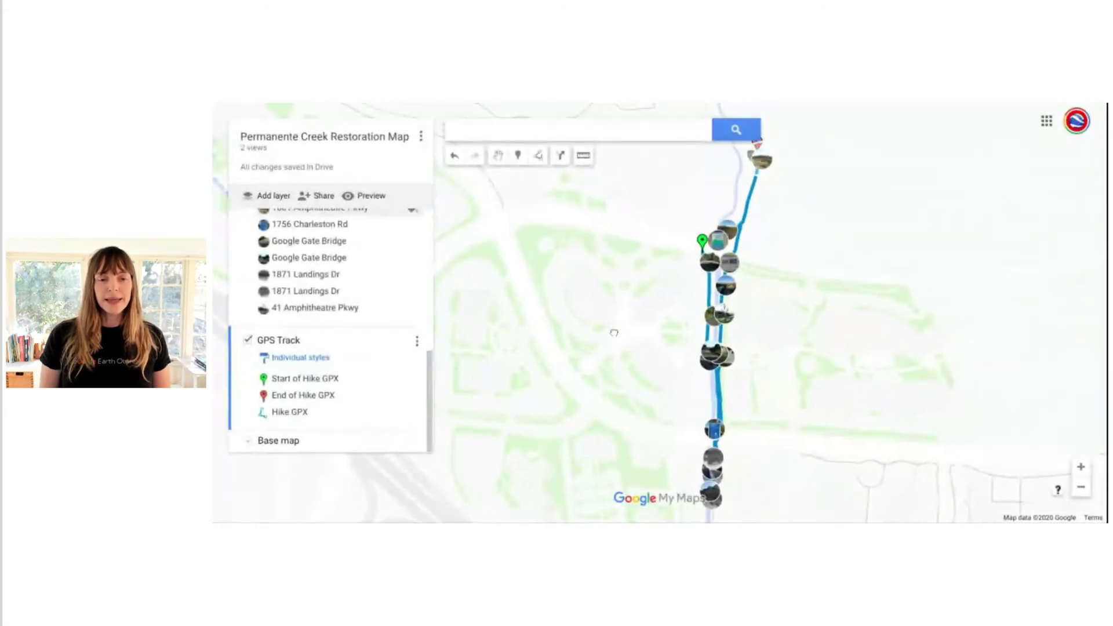